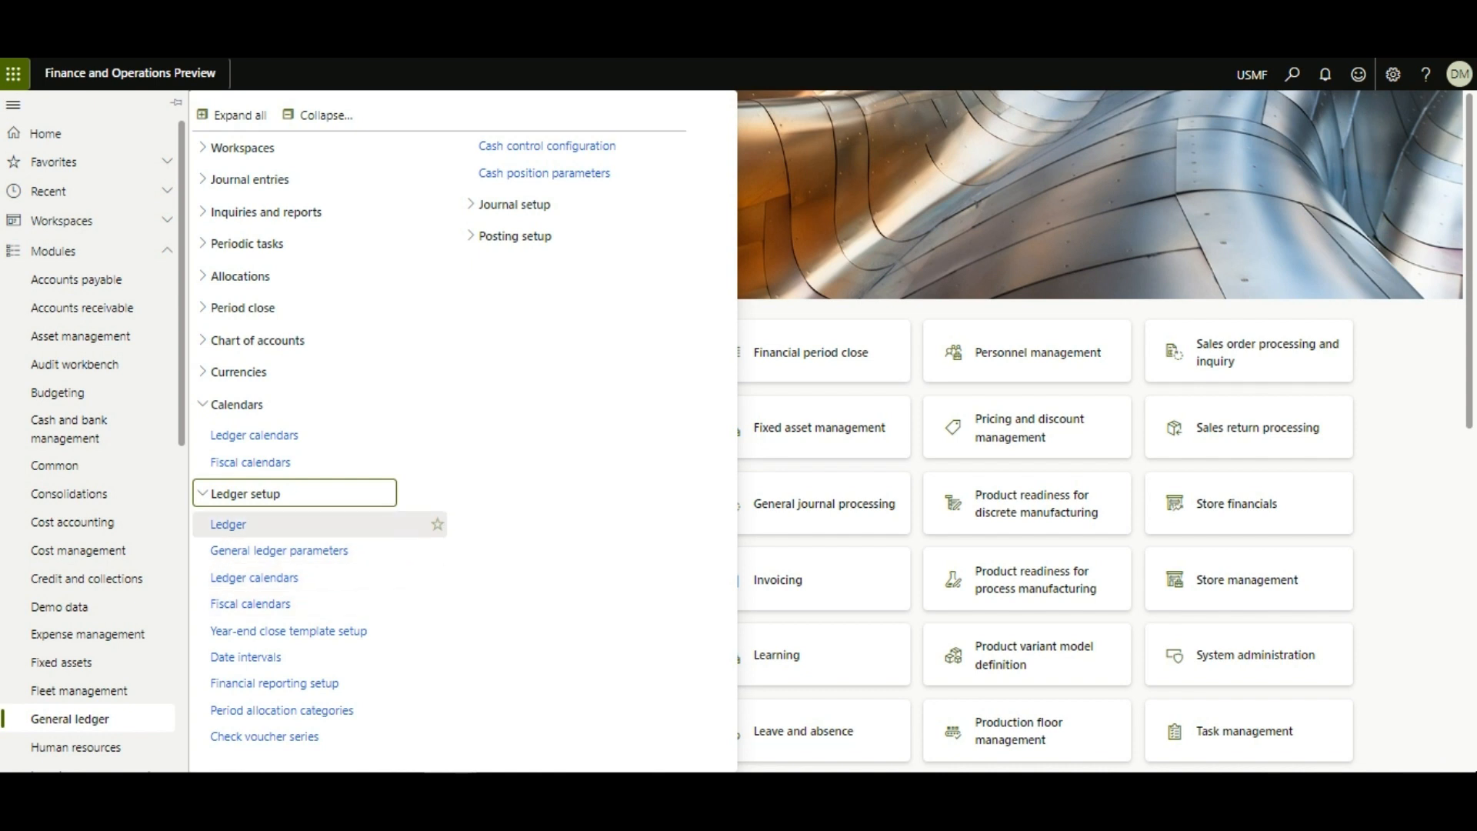
# Step: Review the Ledger setup page with fiscal calendar NewCal, then go to Fiscal calendars
pyautogui.click(228, 524)
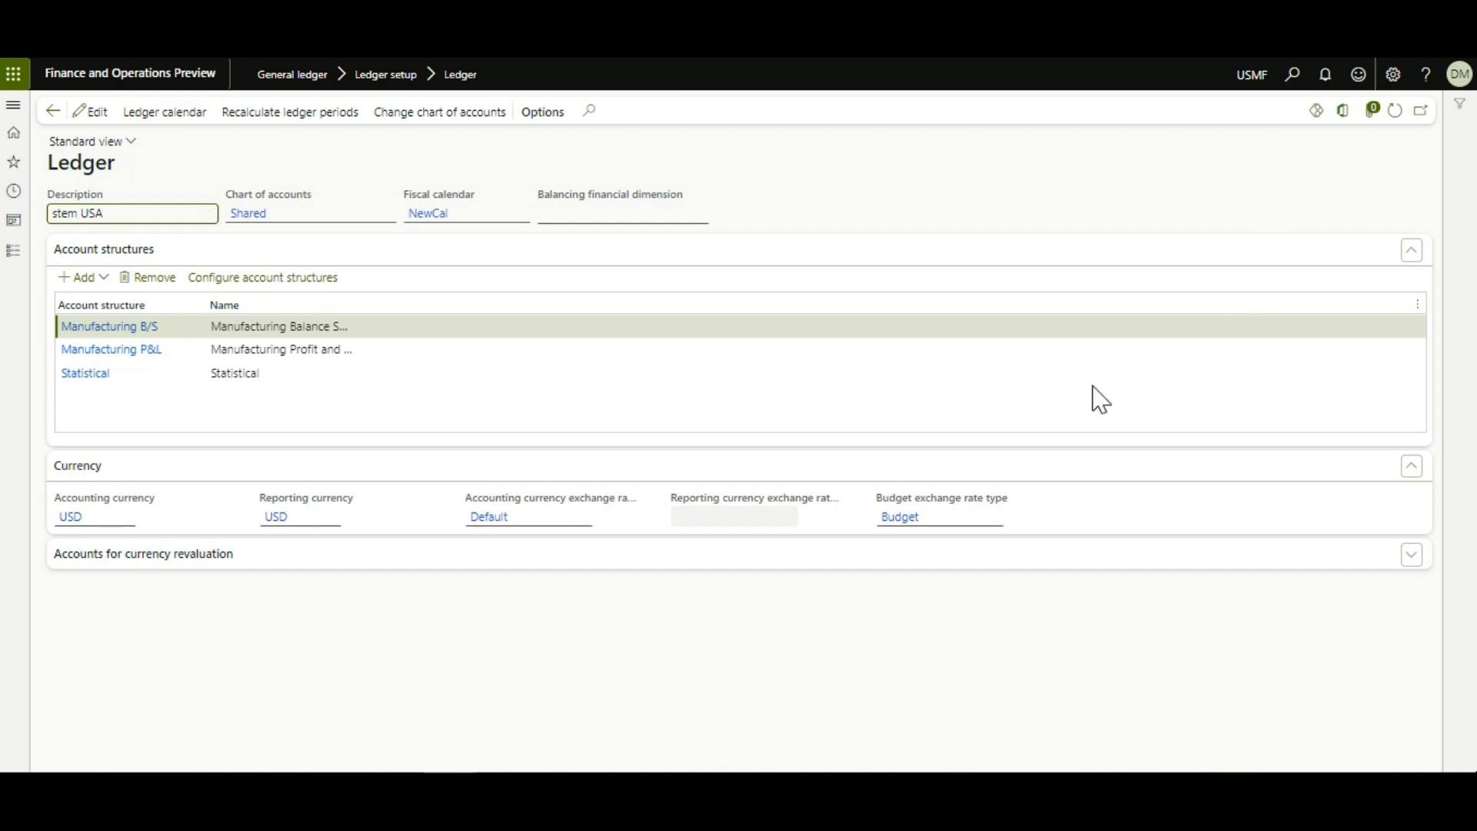
pyautogui.hotkey('alt', 'F1')
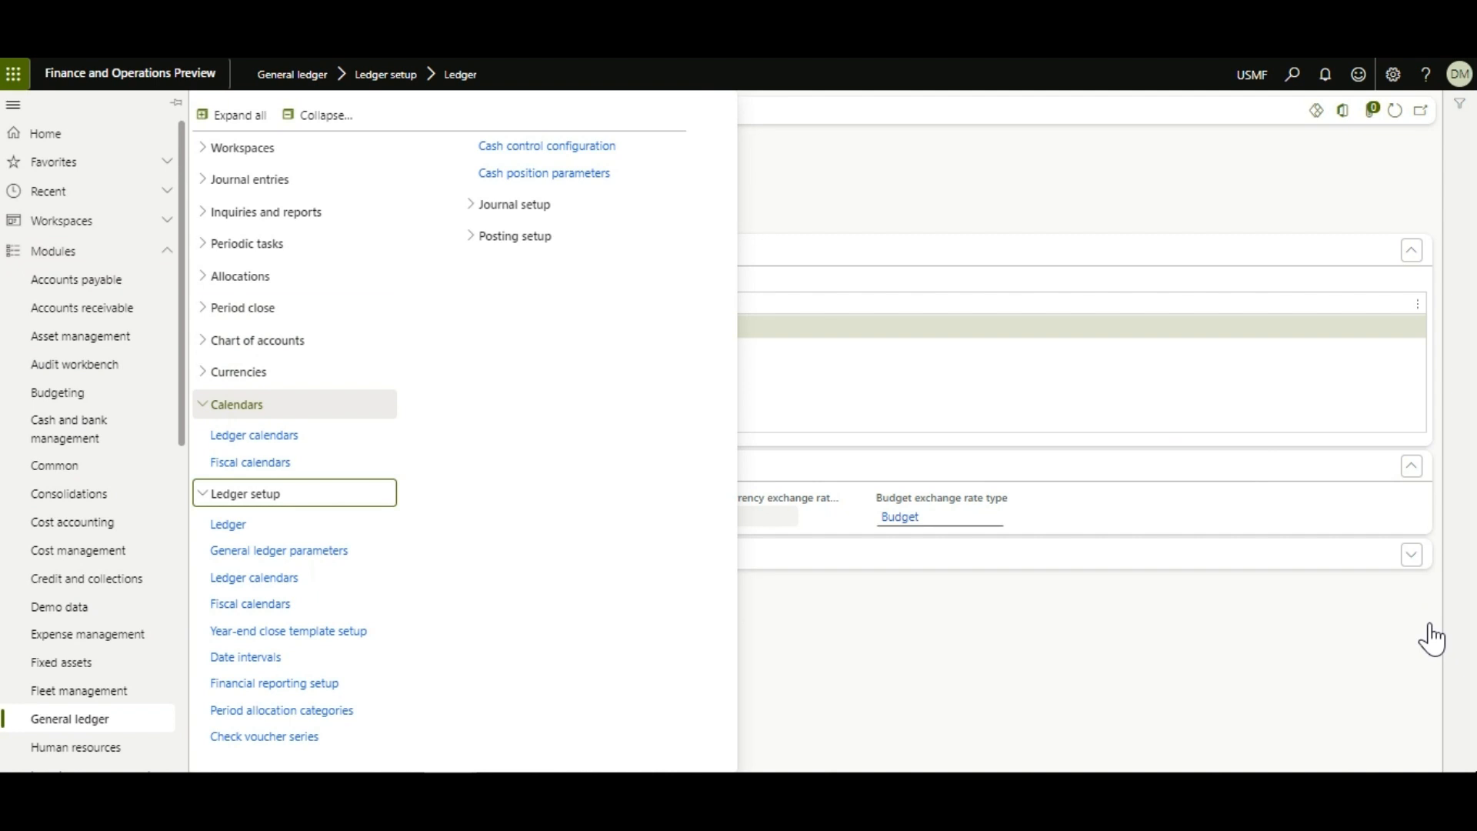
pyautogui.press('Left')
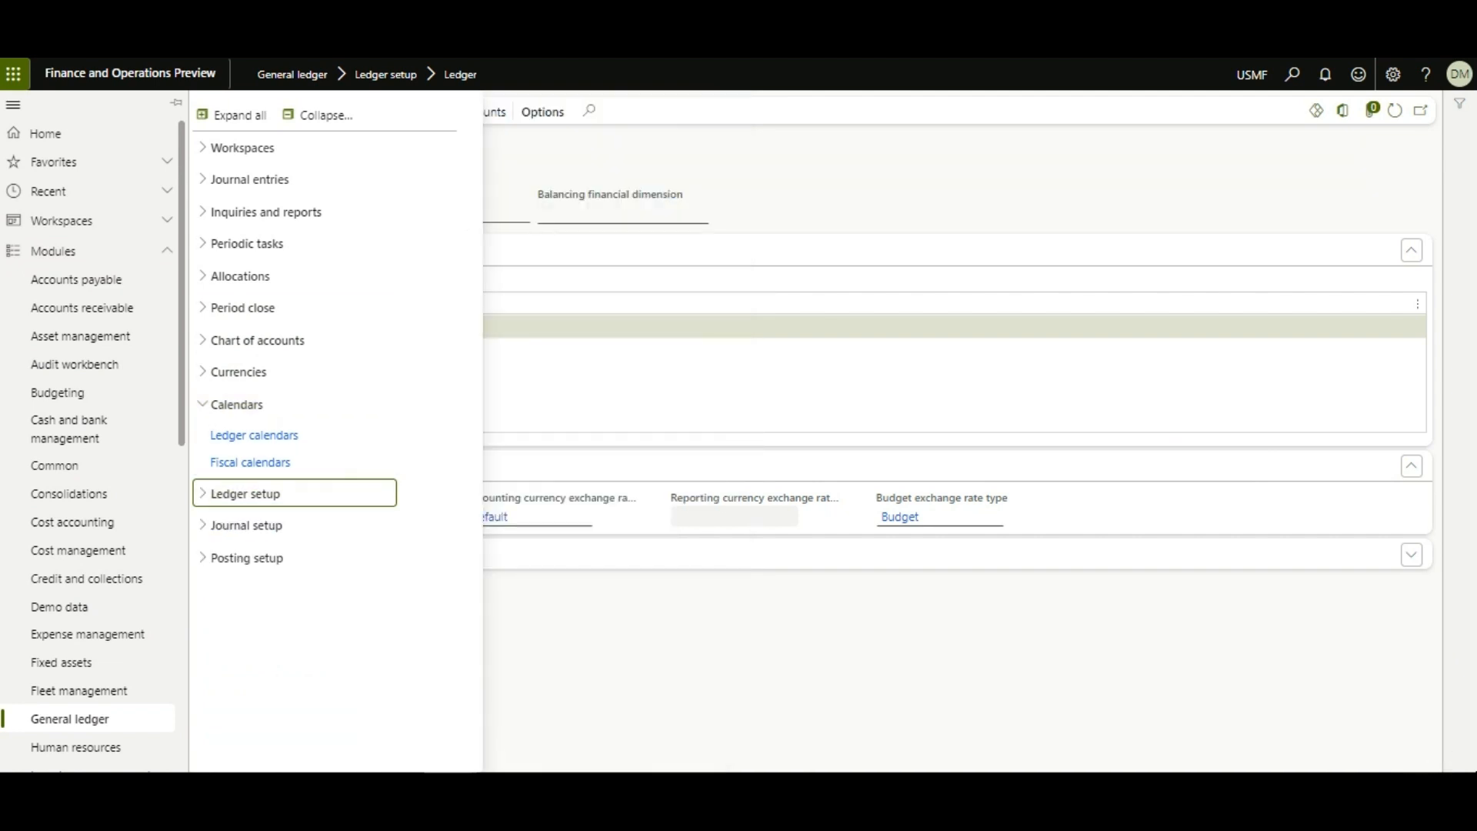
pyautogui.press('Escape')
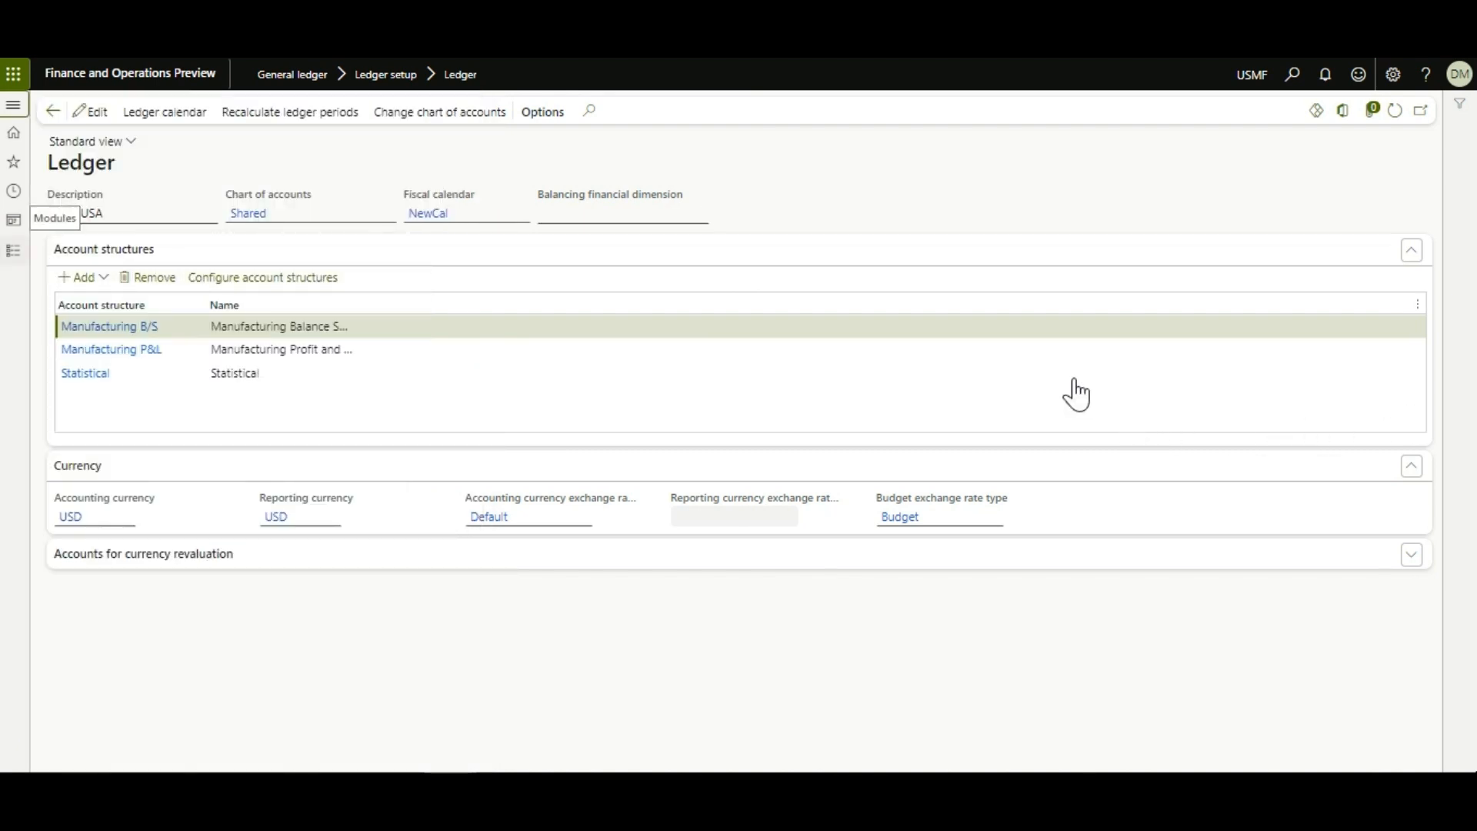
pyautogui.press('Return')
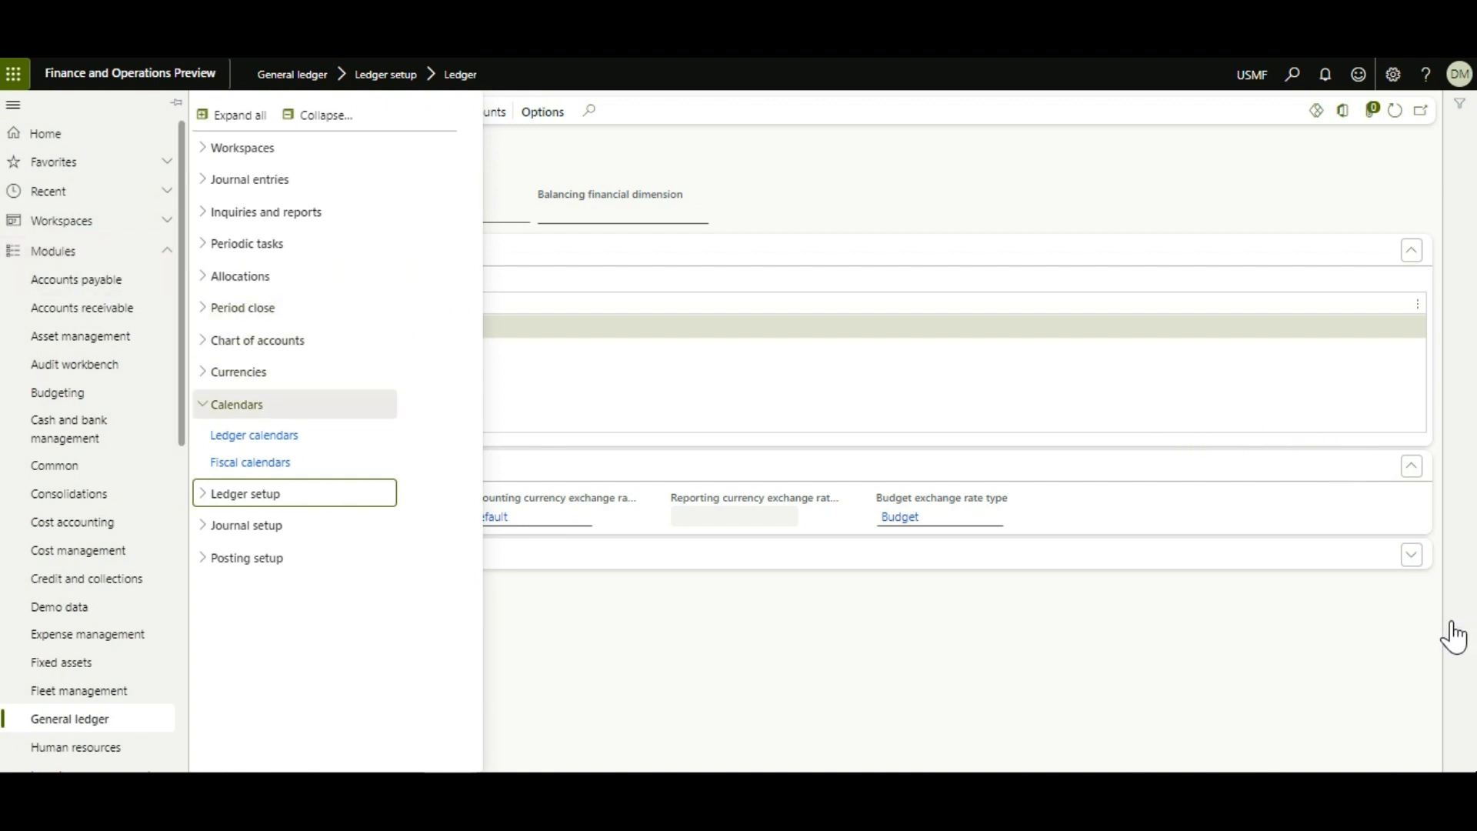
pyautogui.press('Down')
pyautogui.press('Down')
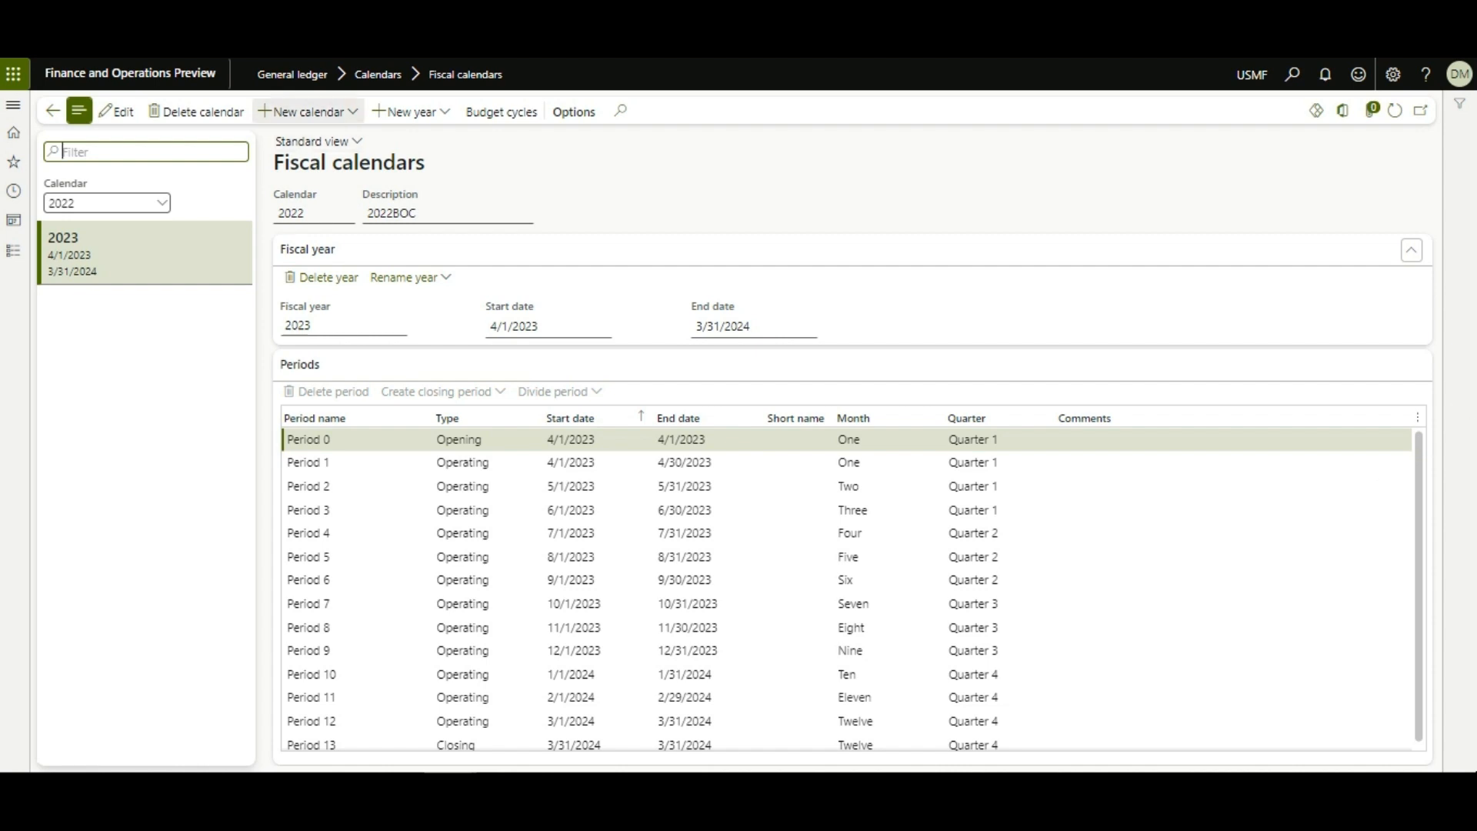
# Step: Start a new fiscal calendar with code CY and description 'Calendar Year'
pyautogui.click(308, 111)
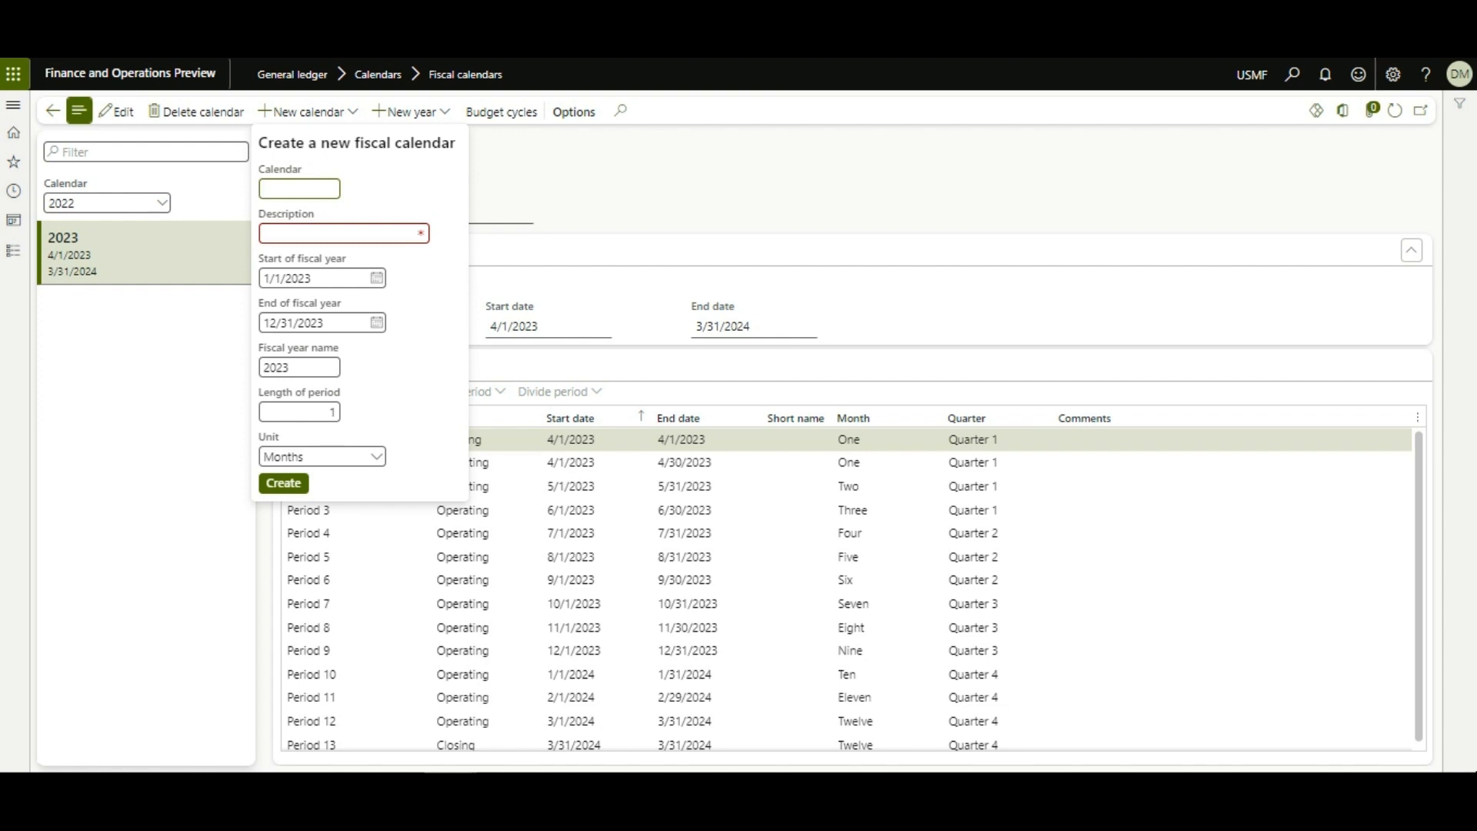
pyautogui.write('CY')
pyautogui.press('Tab')
pyautogui.write('Calenda')
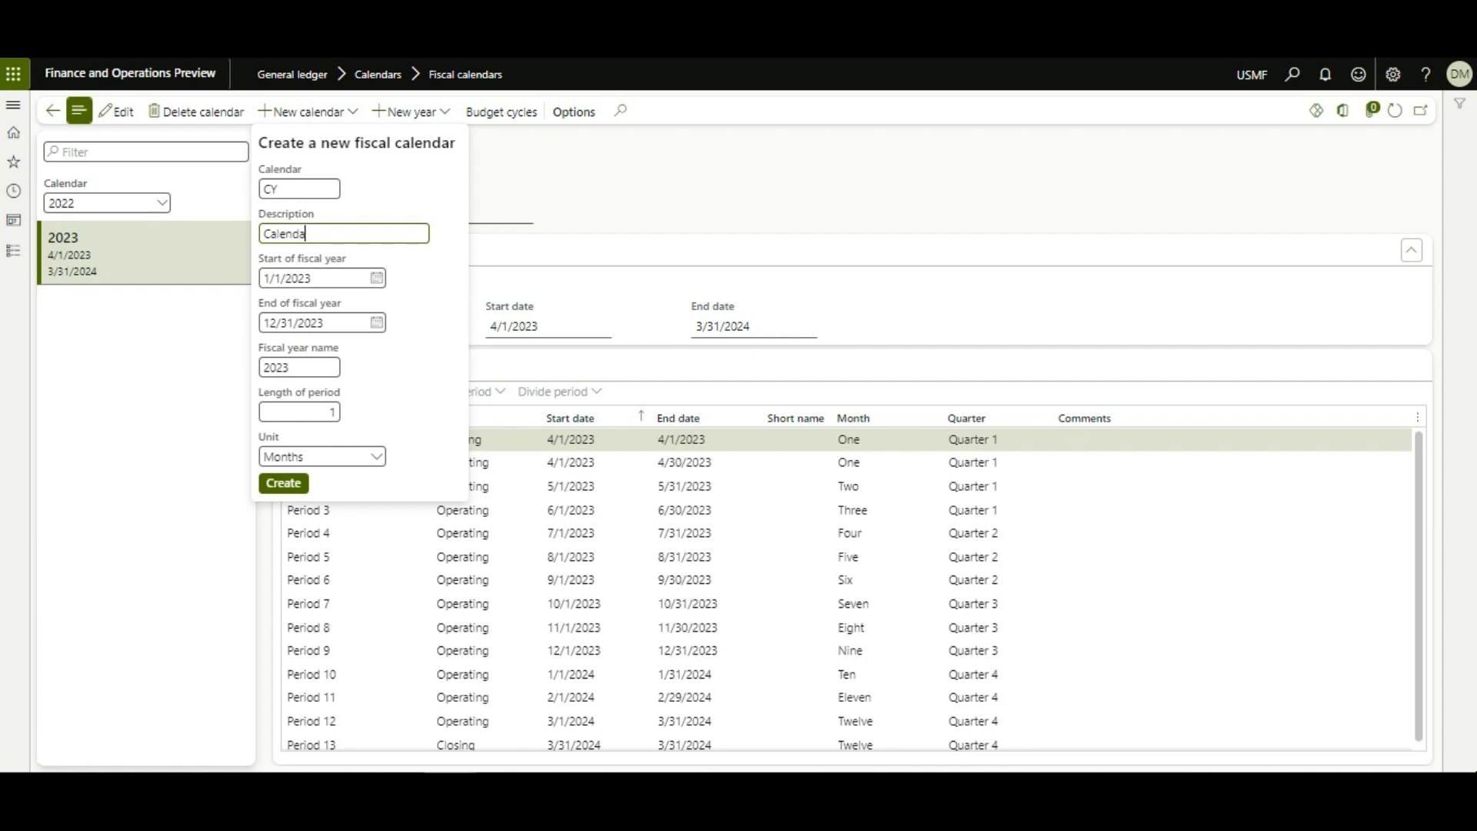
pyautogui.write('r Year')
pyautogui.press('Tab')
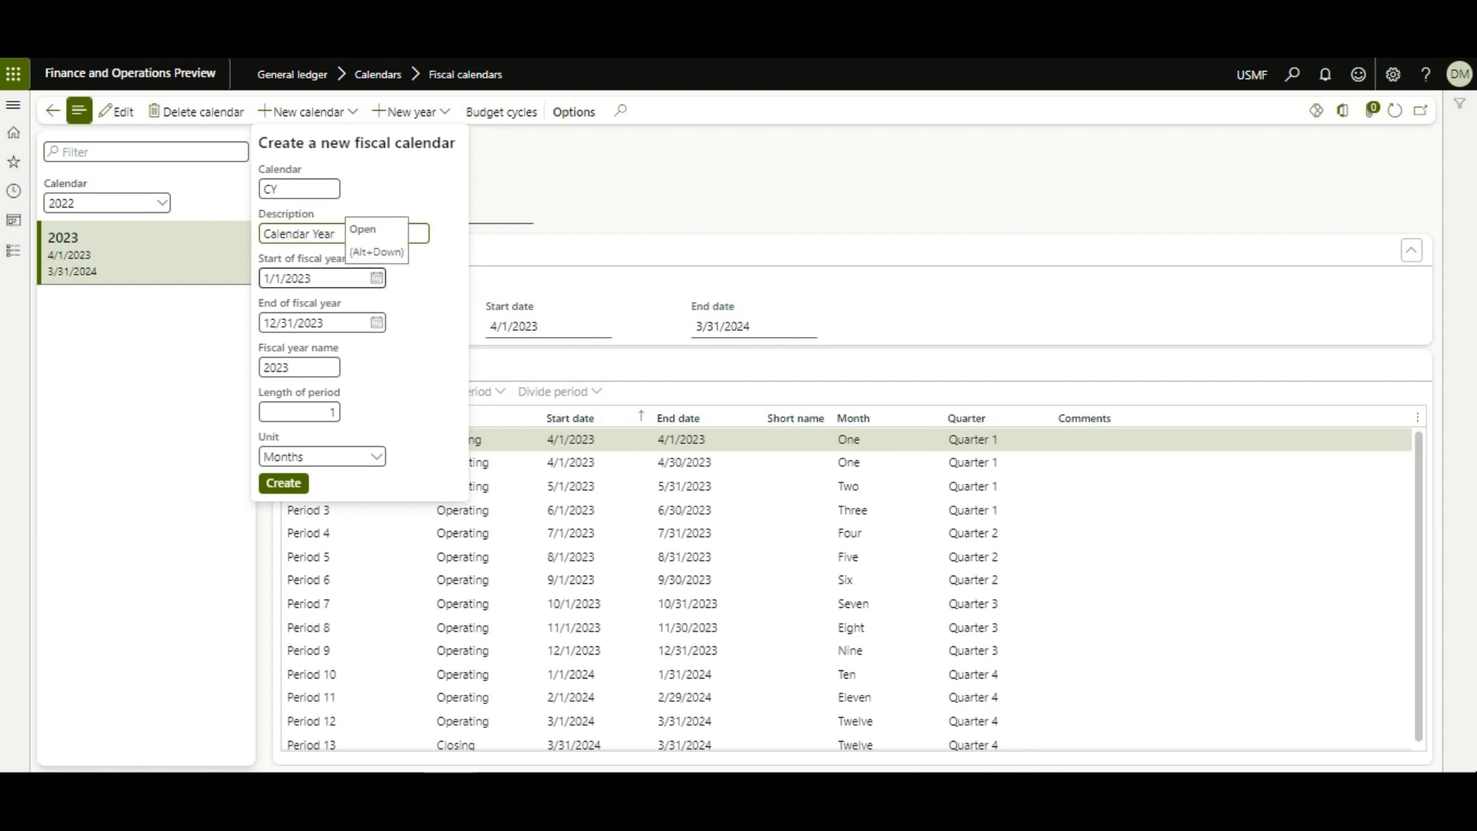
pyautogui.press('Tab')
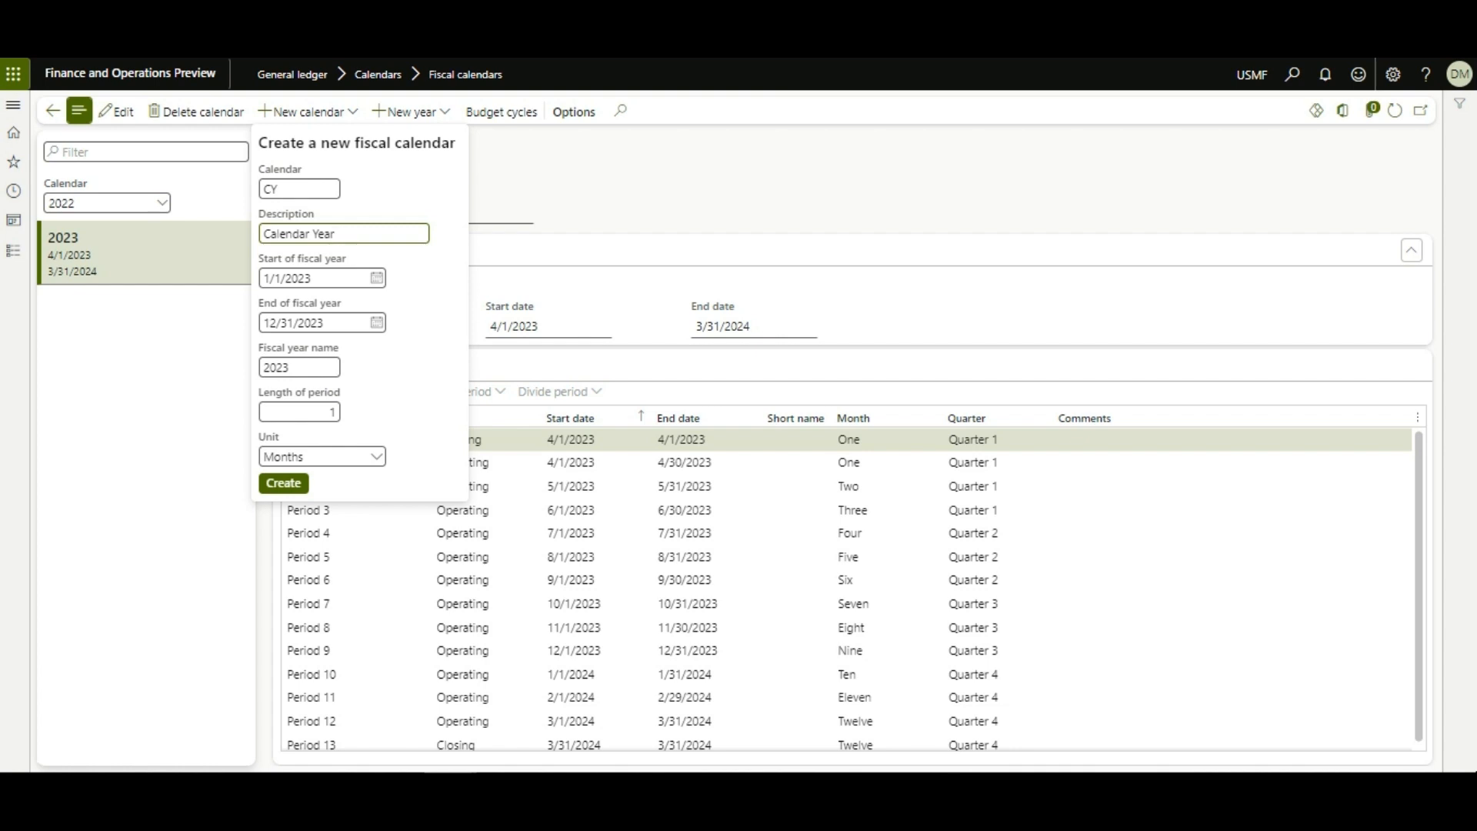
# Step: Change the fiscal year to 1/1/2020–12/31/2020 and its name to 2020
pyautogui.press('Tab')
pyautogui.press('End')
pyautogui.press('BackSpace')
pyautogui.write('0')
pyautogui.press('Tab')
pyautogui.press('End')
pyautogui.press('BackSpace')
pyautogui.write('0')
pyautogui.press('Tab')
pyautogui.press('End')
pyautogui.press('BackSpace')
pyautogui.write('0')
# Step: Keep the period unit as Months and create the CY calendar
pyautogui.click(303, 456)
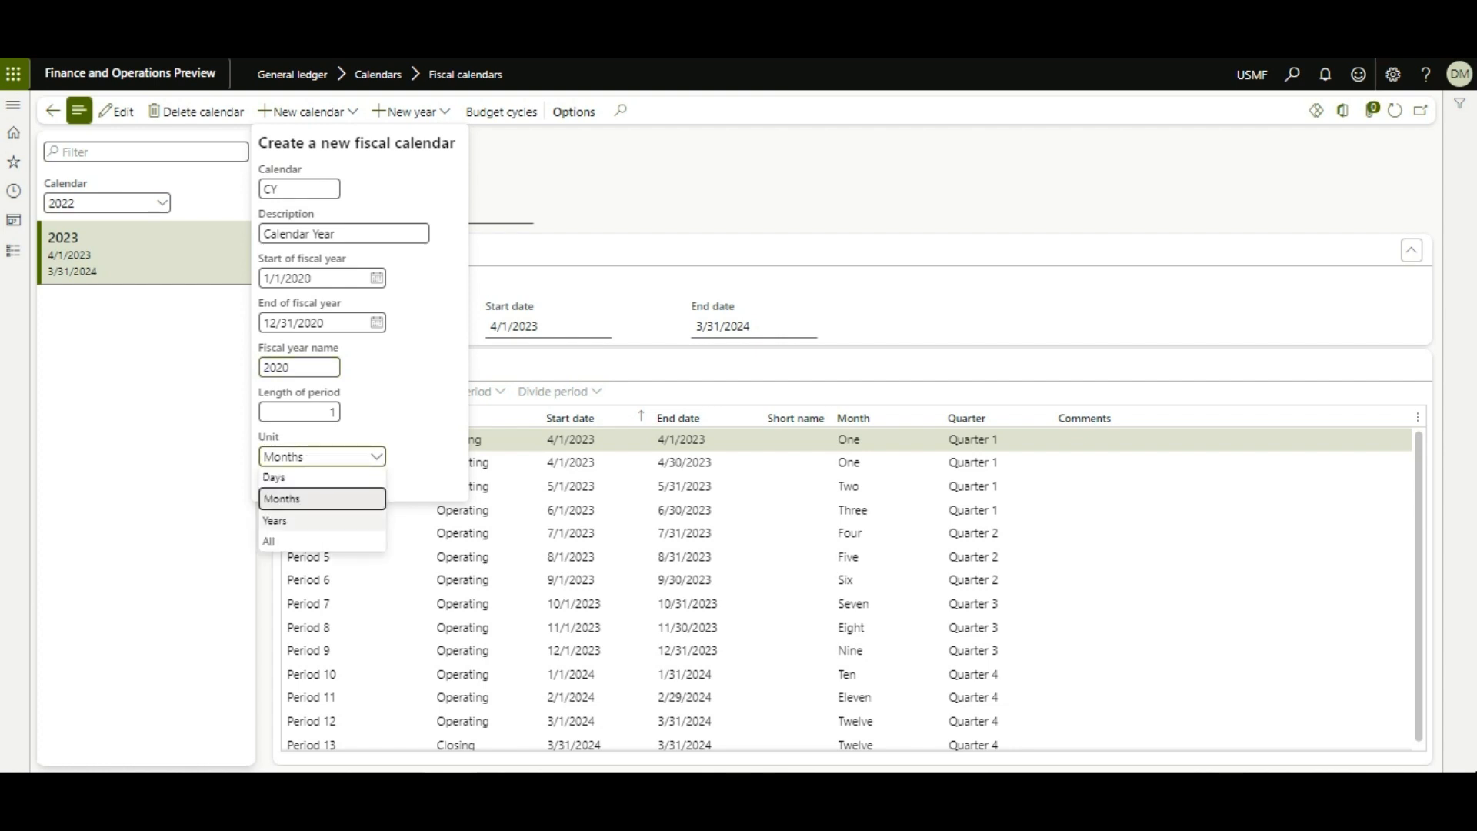
pyautogui.press('Return')
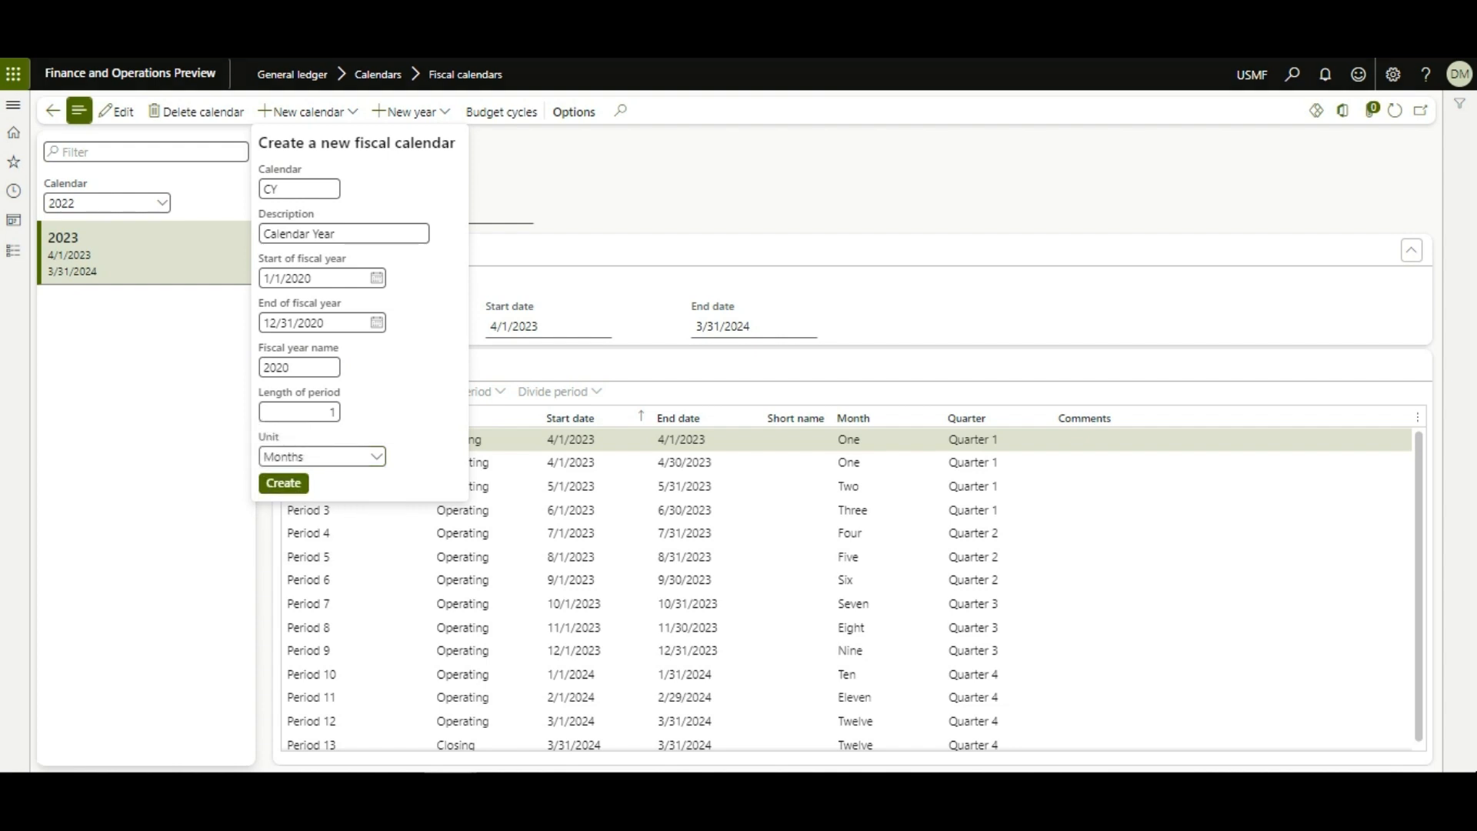
pyautogui.click(283, 482)
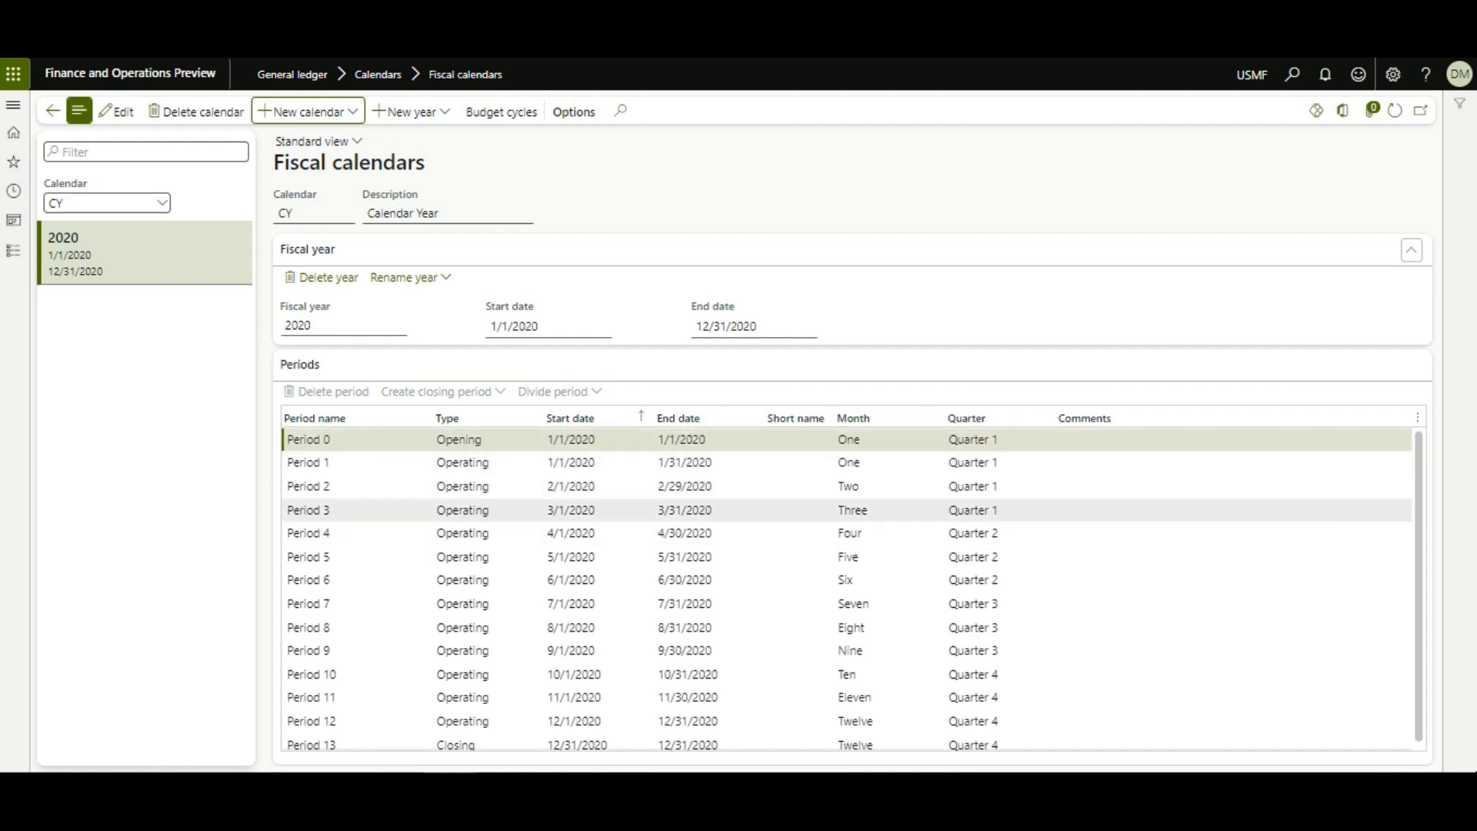
# Step: Check CY's 2020 periods down to closing Period 13, then start adding fiscal year 2021
pyautogui.scroll(-1, 385, 646)
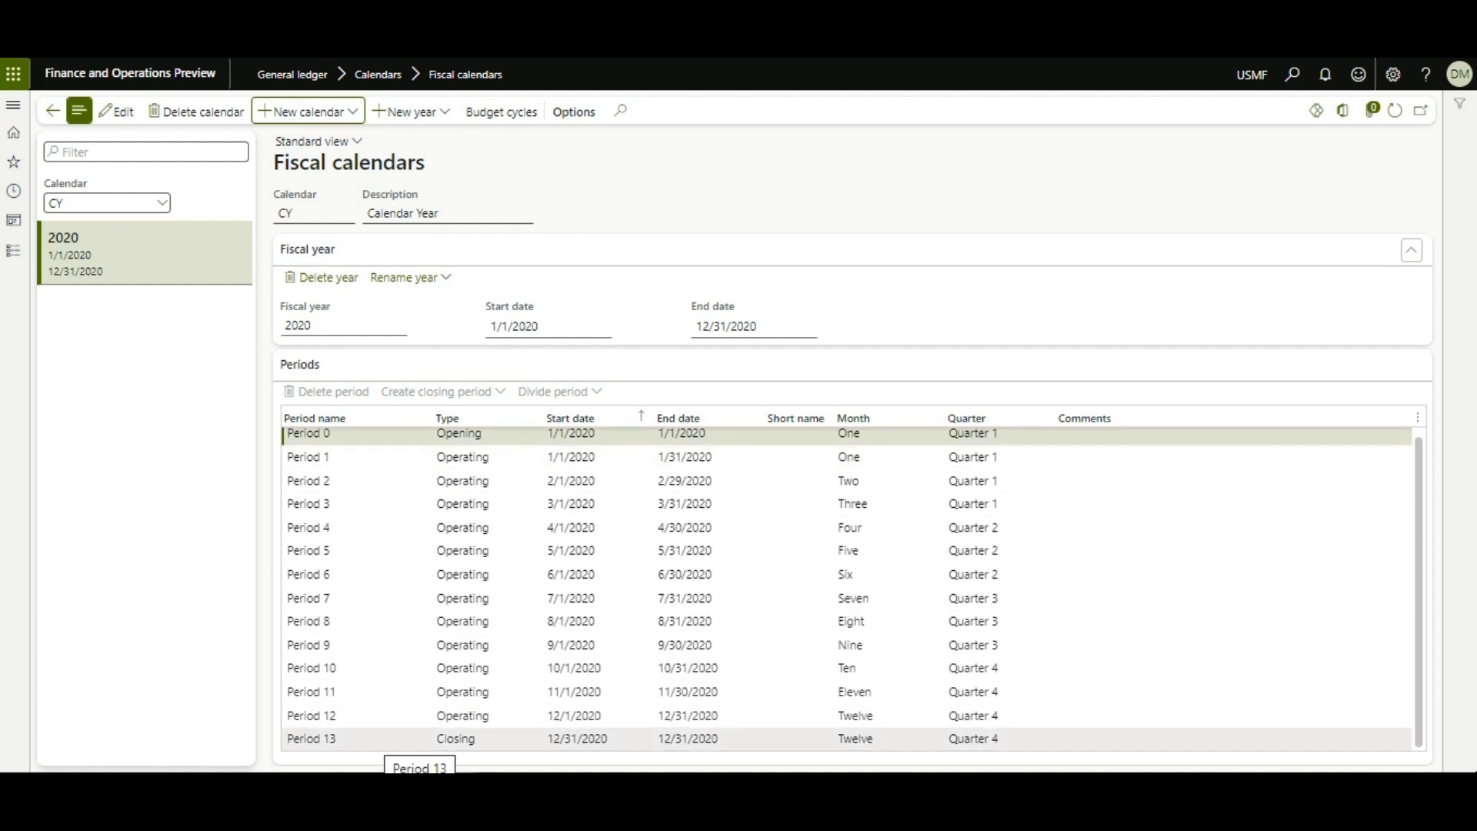
pyautogui.click(400, 739)
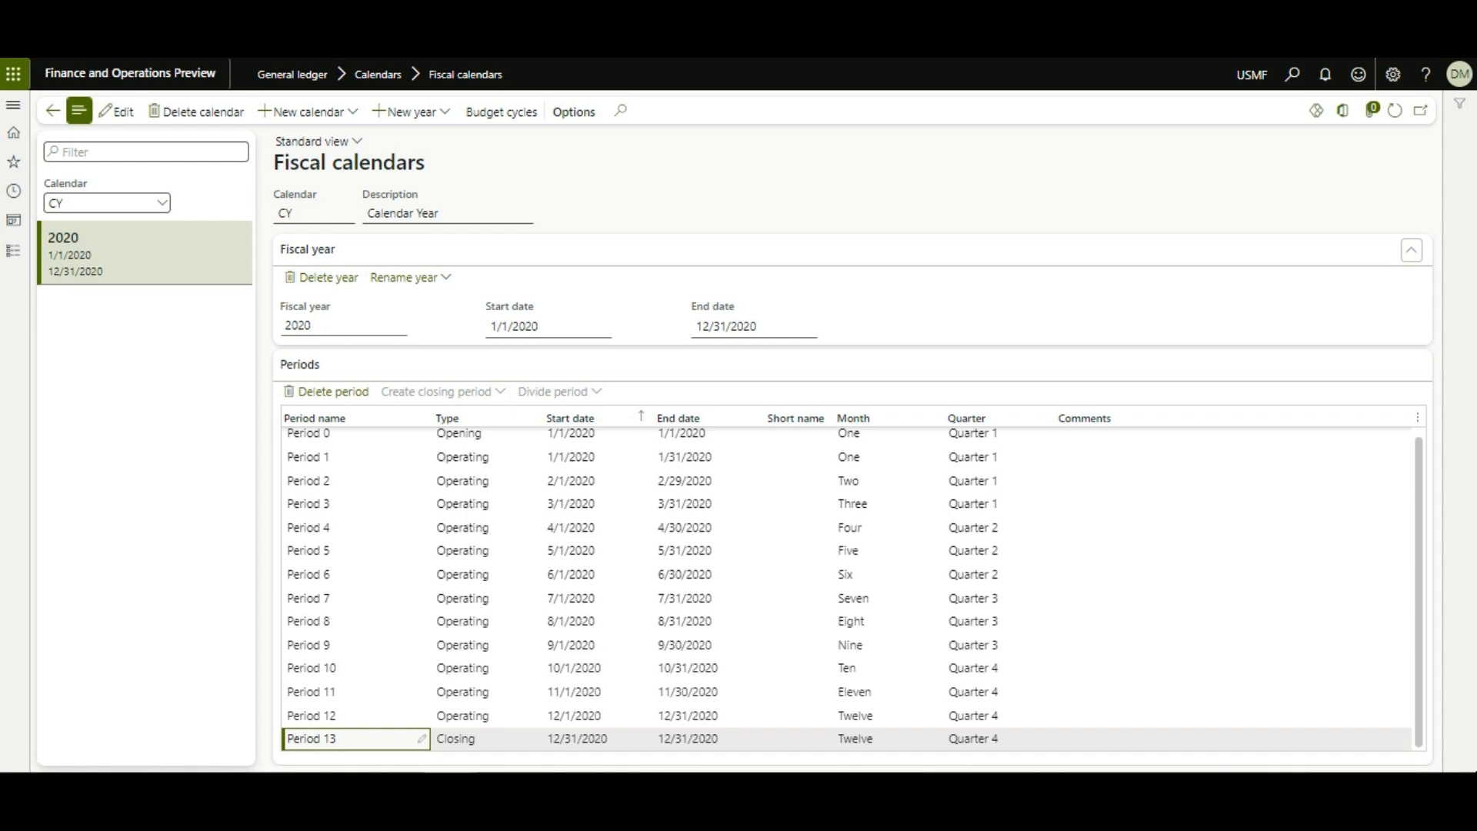
pyautogui.scroll(1, 846, 585)
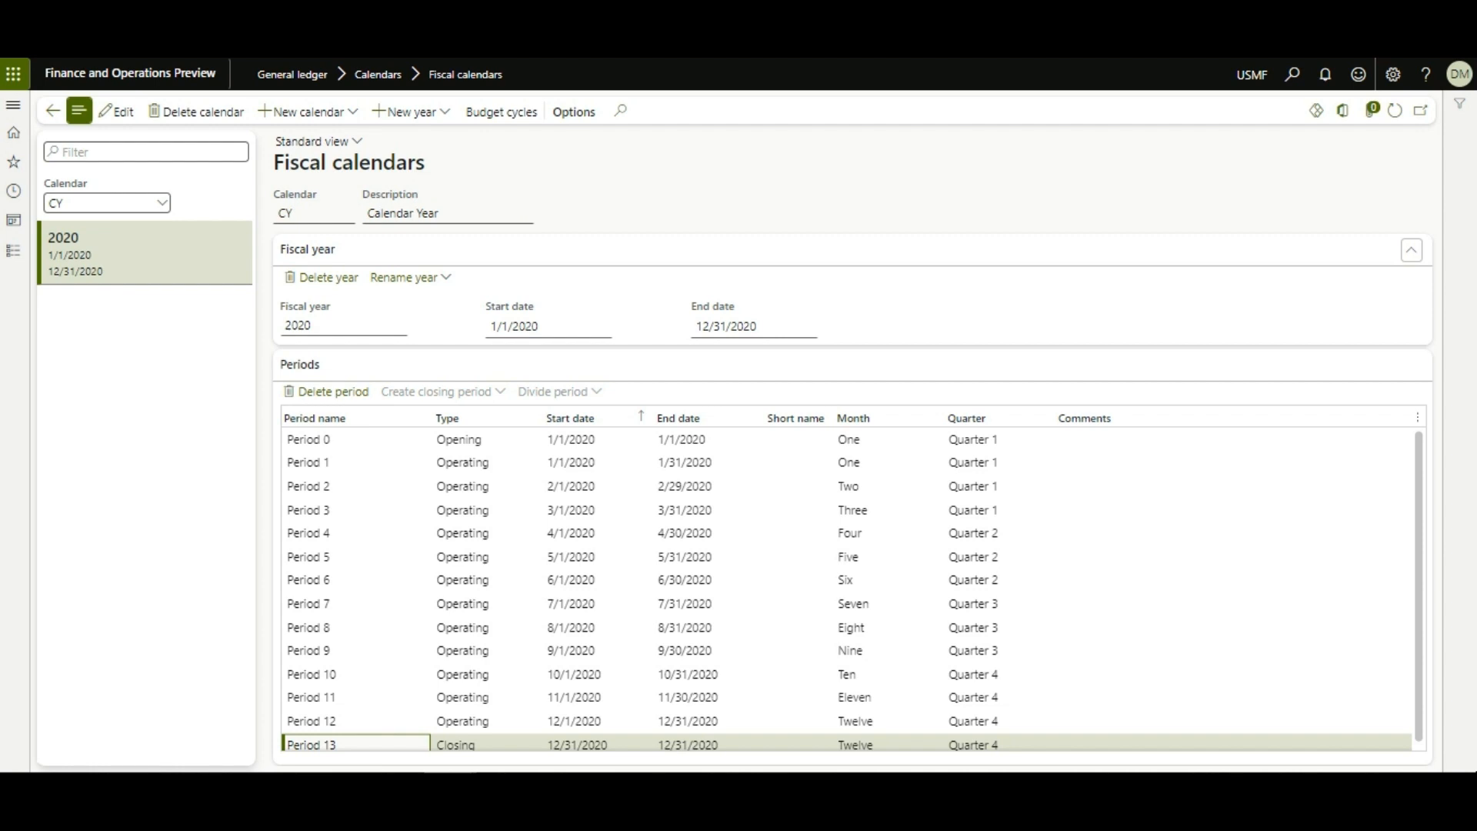
pyautogui.click(408, 111)
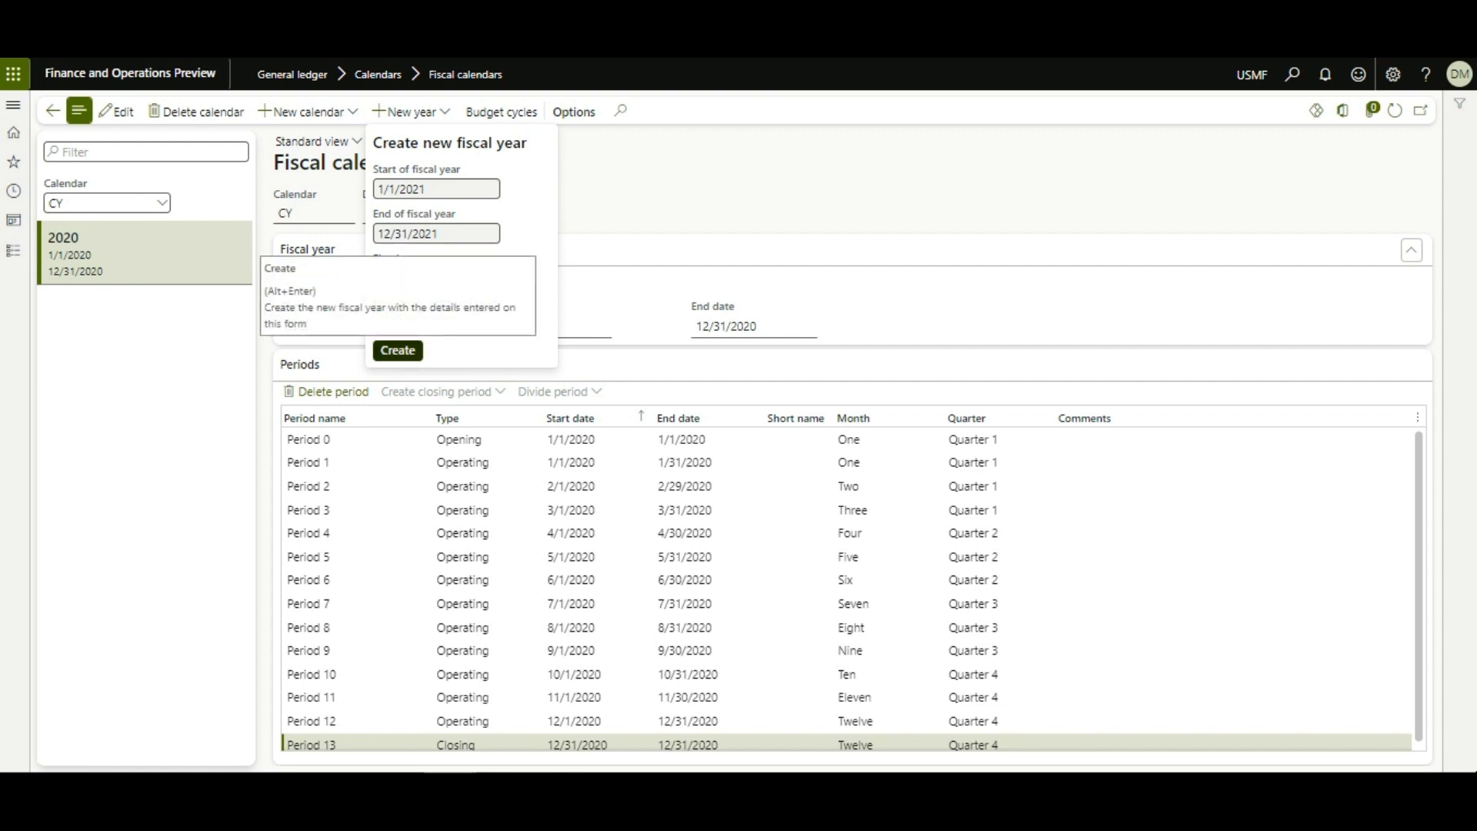
# Step: Create fiscal years 2021, 2022, 2023 and 2024 in the CY calendar
pyautogui.hotkey('alt', 'Return')
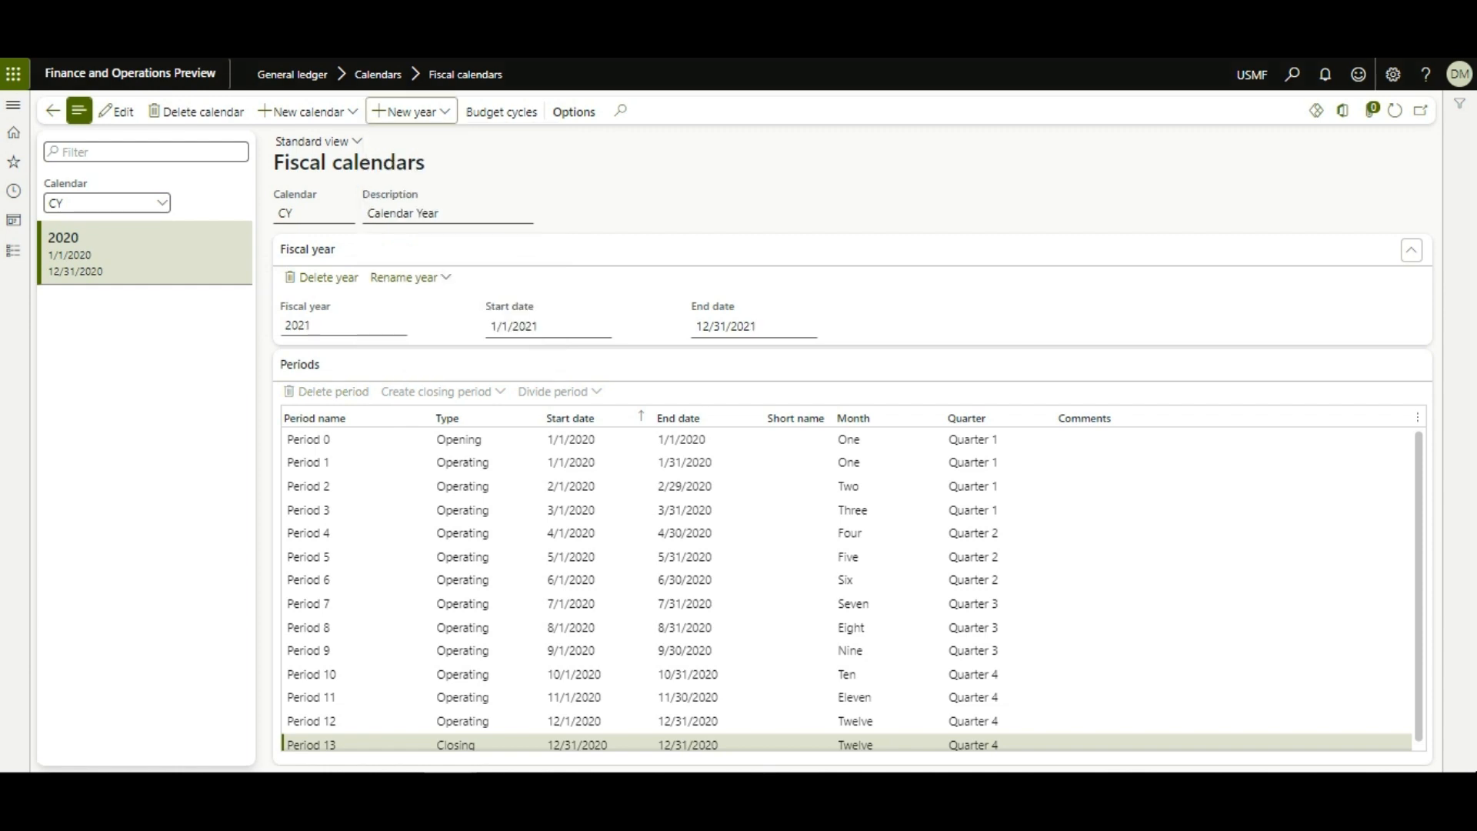
pyautogui.click(408, 112)
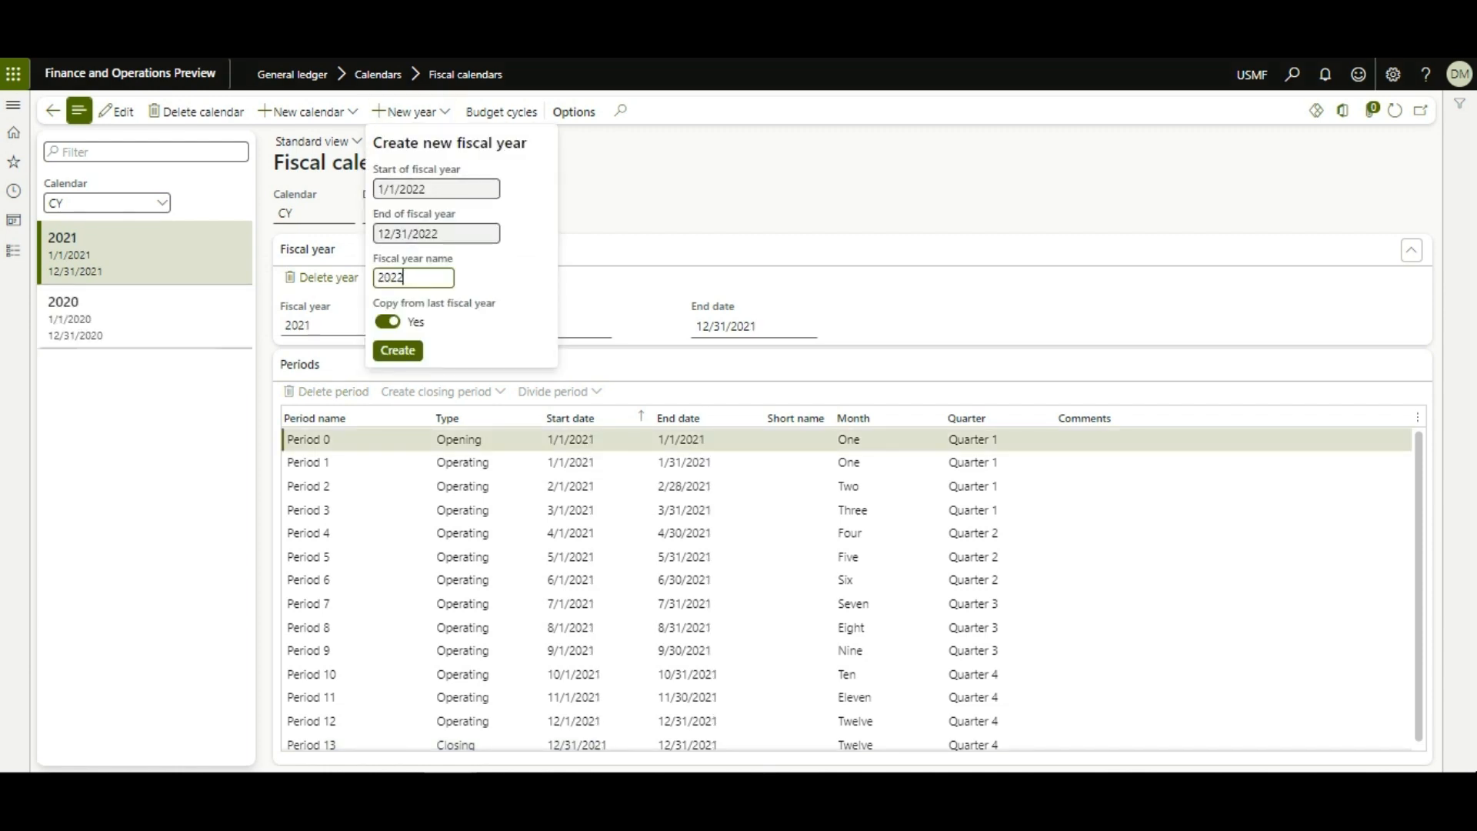
pyautogui.hotkey('alt', 'Return')
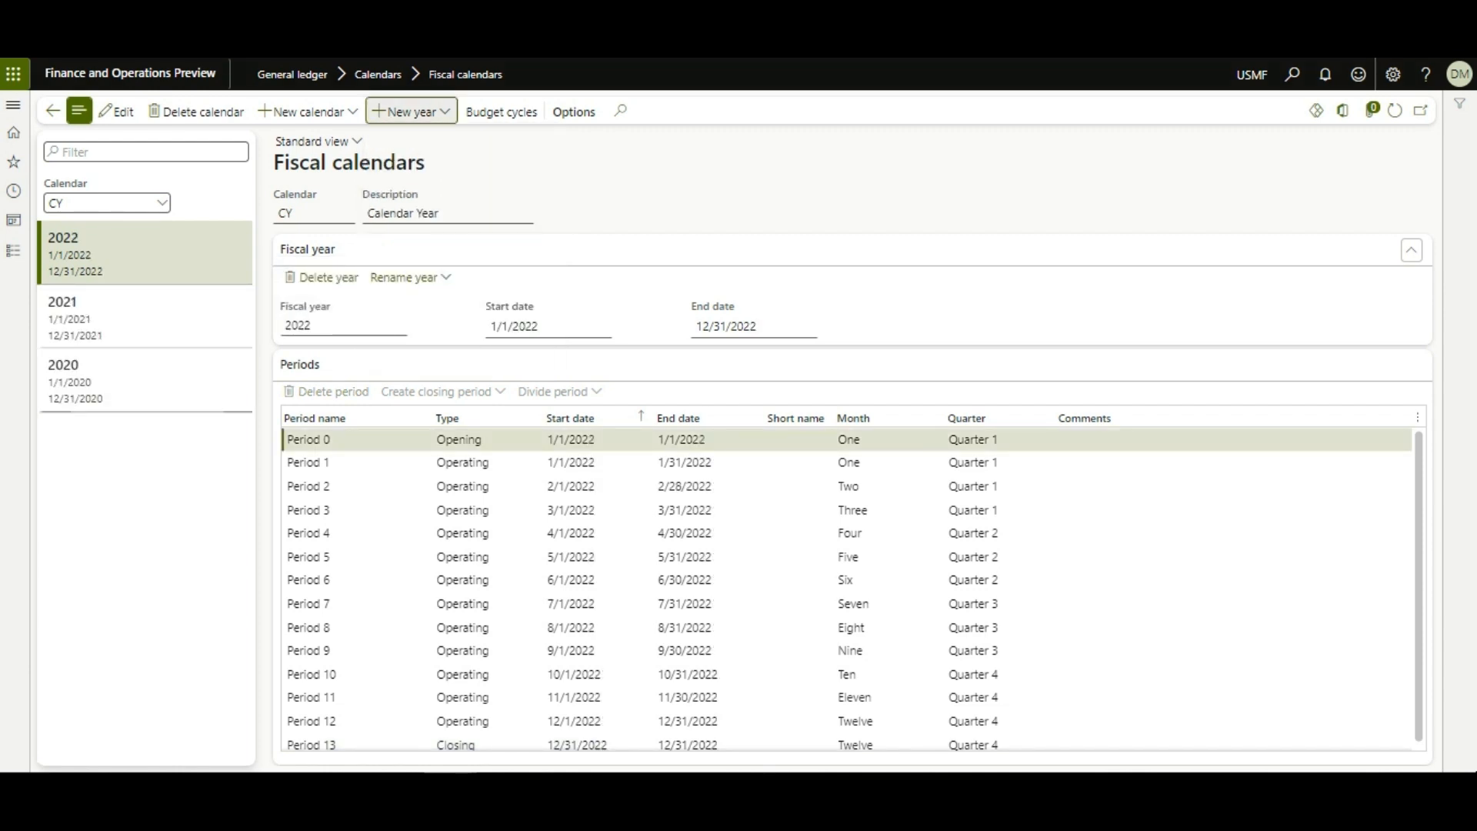
pyautogui.click(407, 112)
pyautogui.hotkey('alt', 'Return')
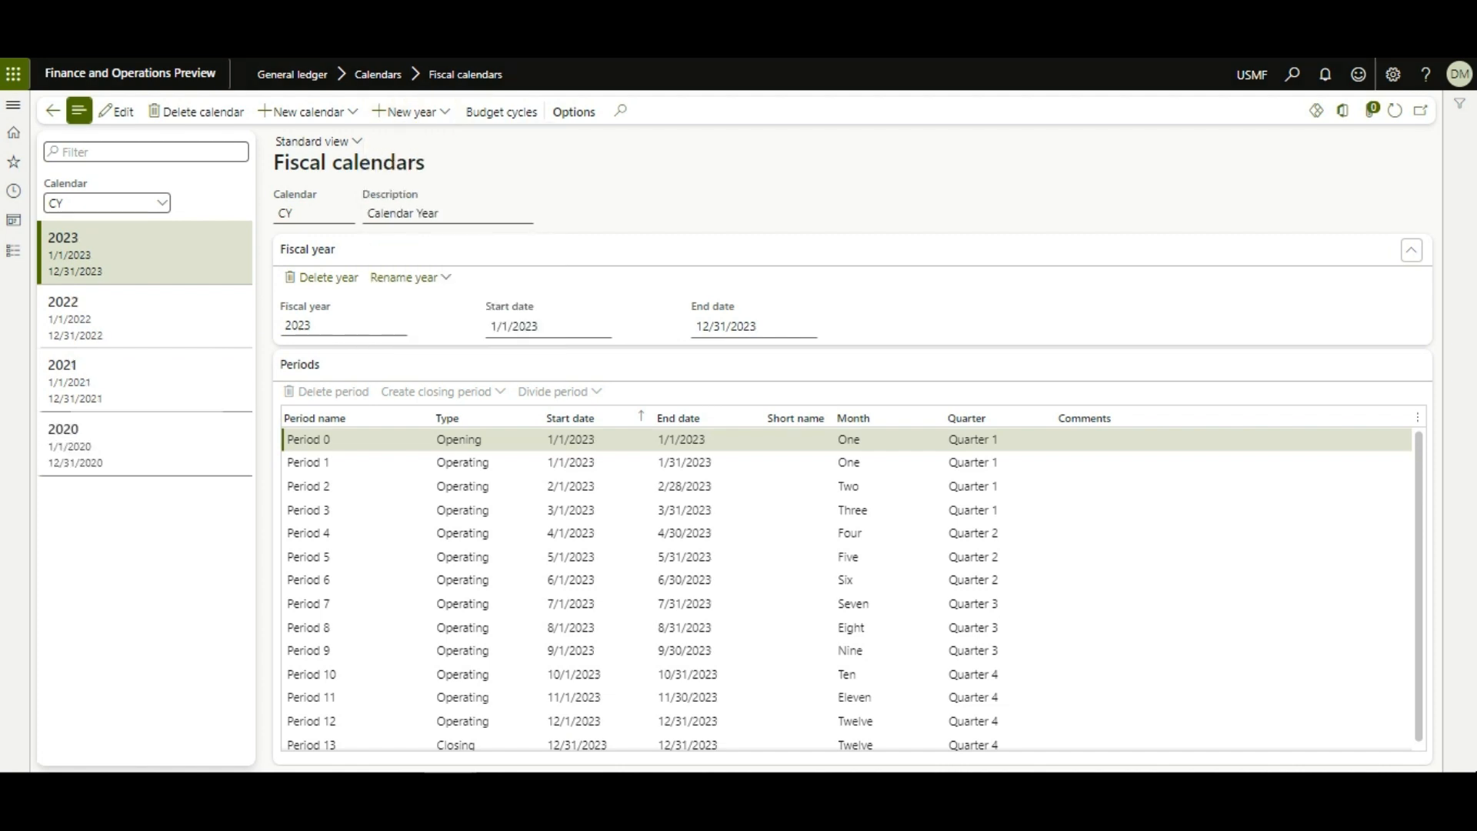
pyautogui.click(407, 111)
pyautogui.hotkey('alt', 'Return')
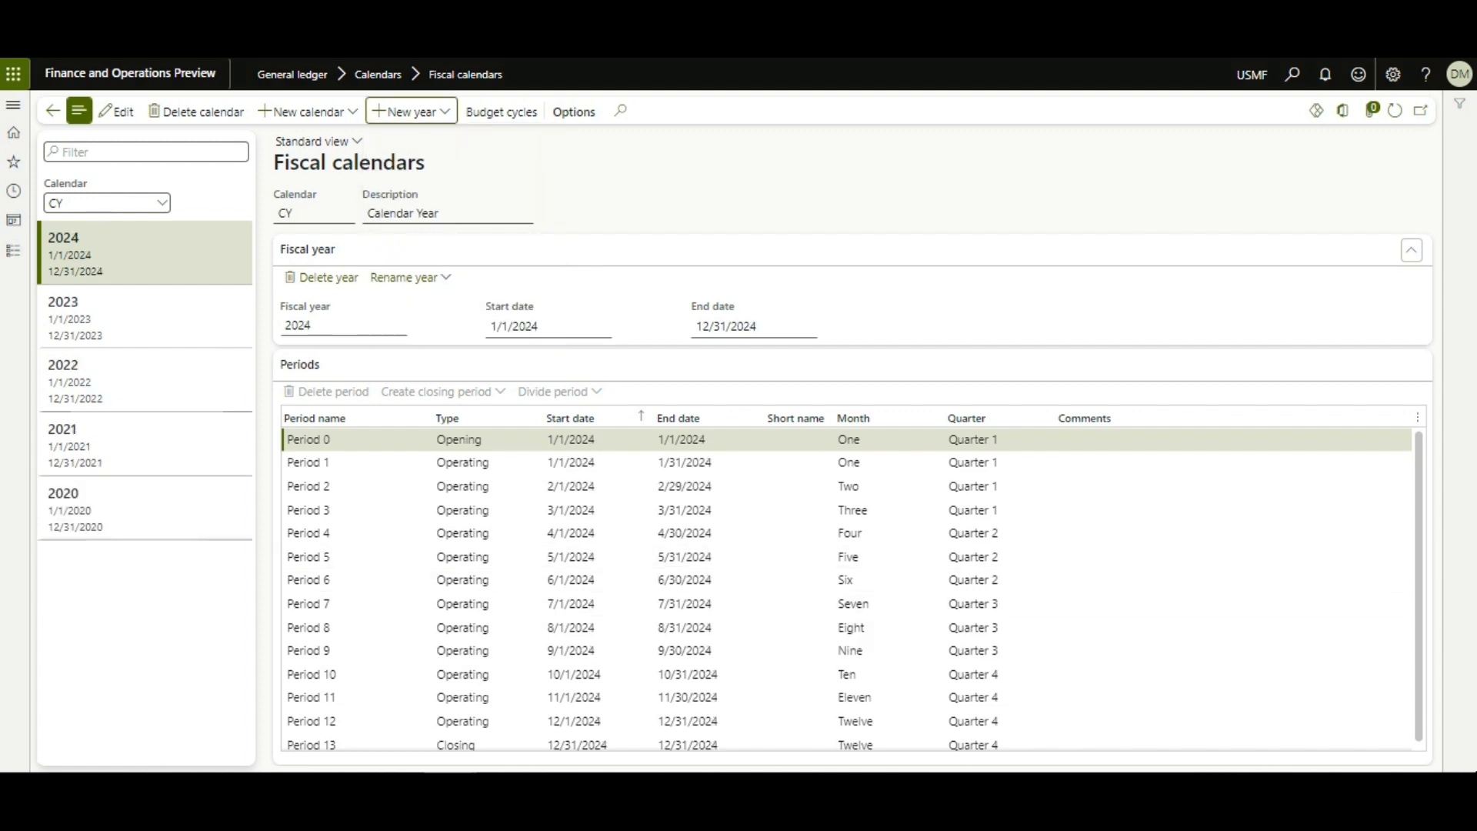
pyautogui.hotkey('alt', 'F1')
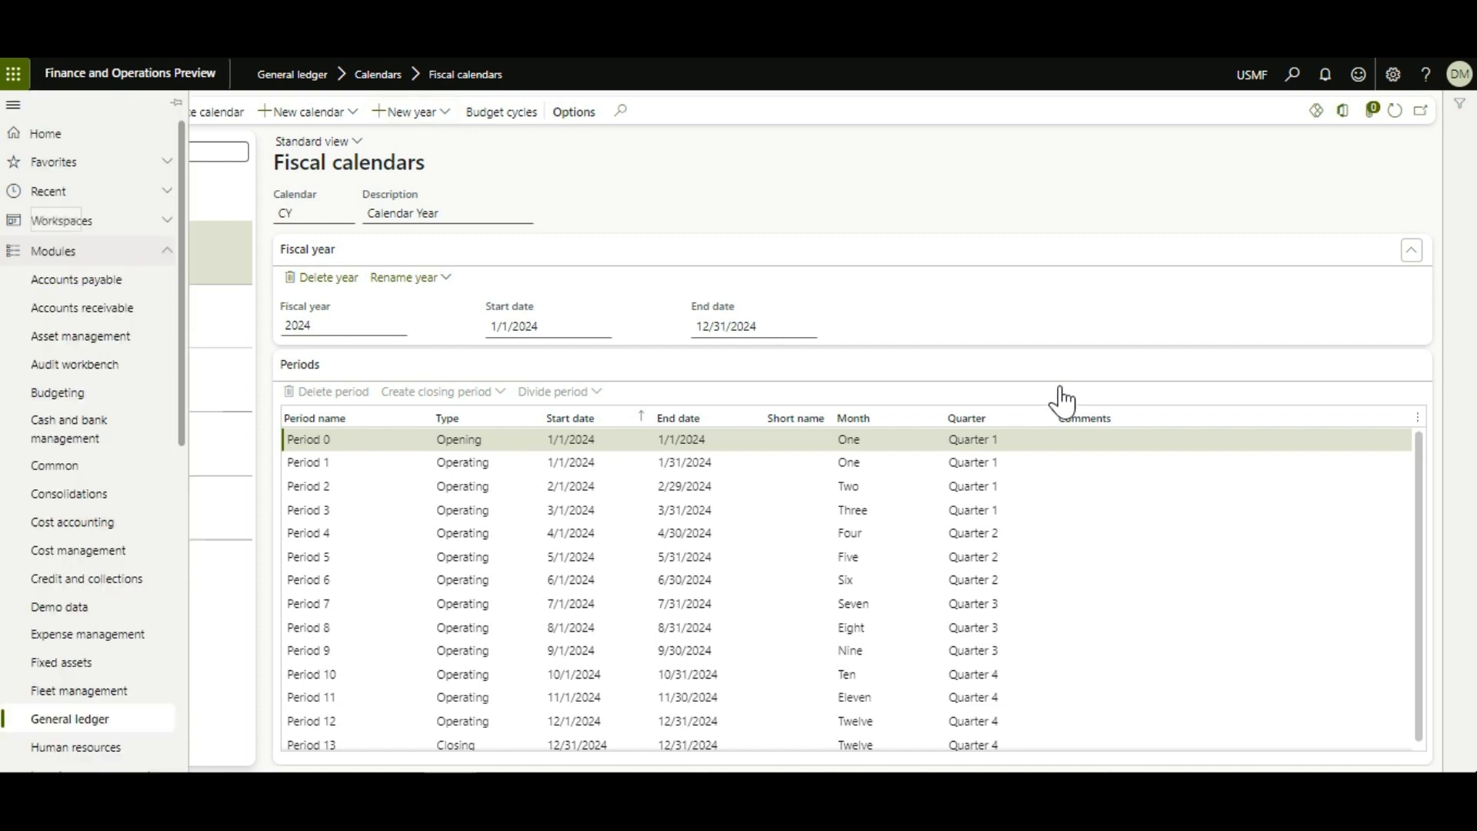
# Step: Open the General ledger Ledger calendars page
pyautogui.press('Return')
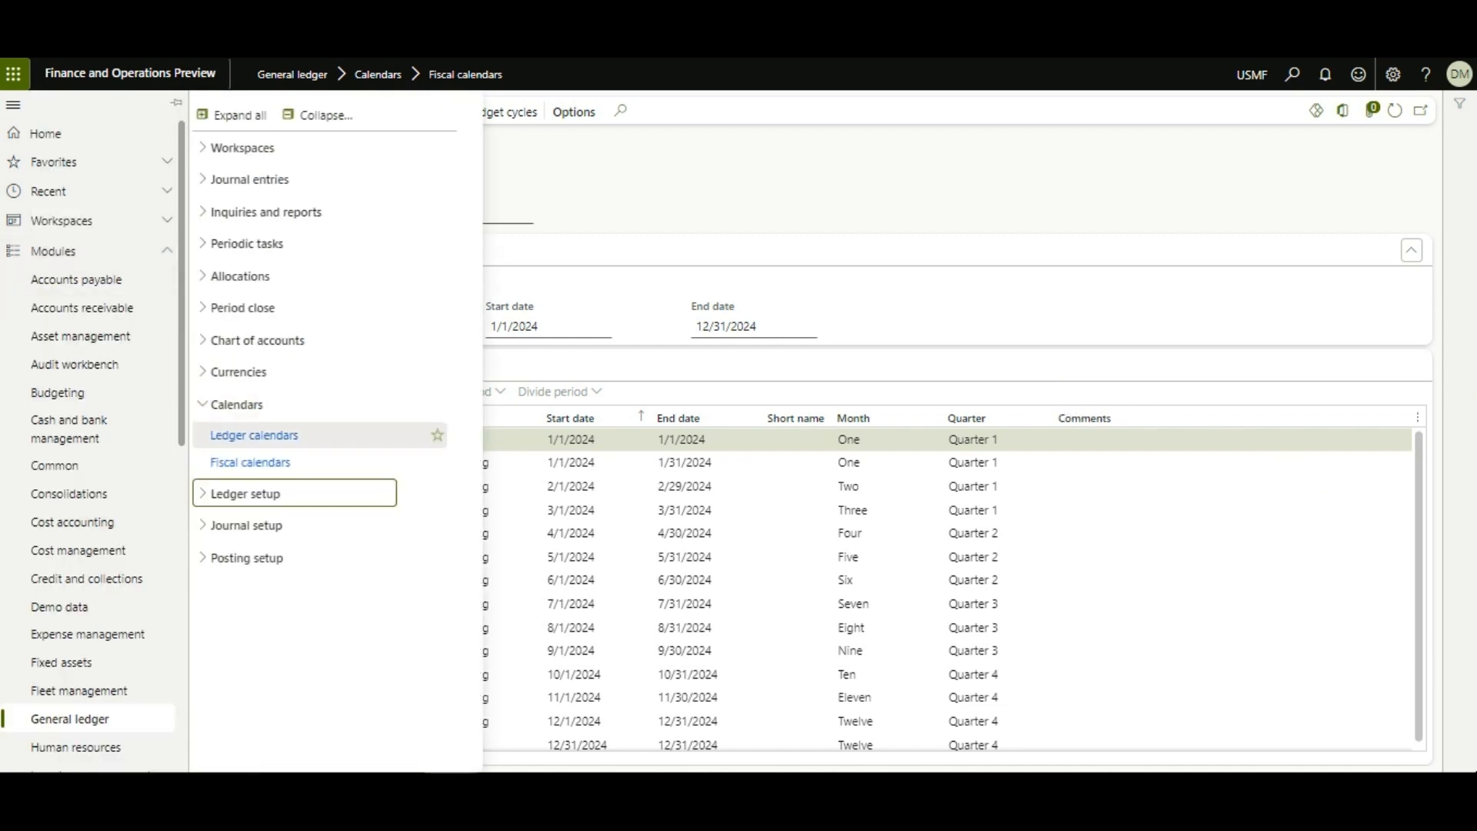
pyautogui.press('Up')
pyautogui.press('Up')
pyautogui.press('Return')
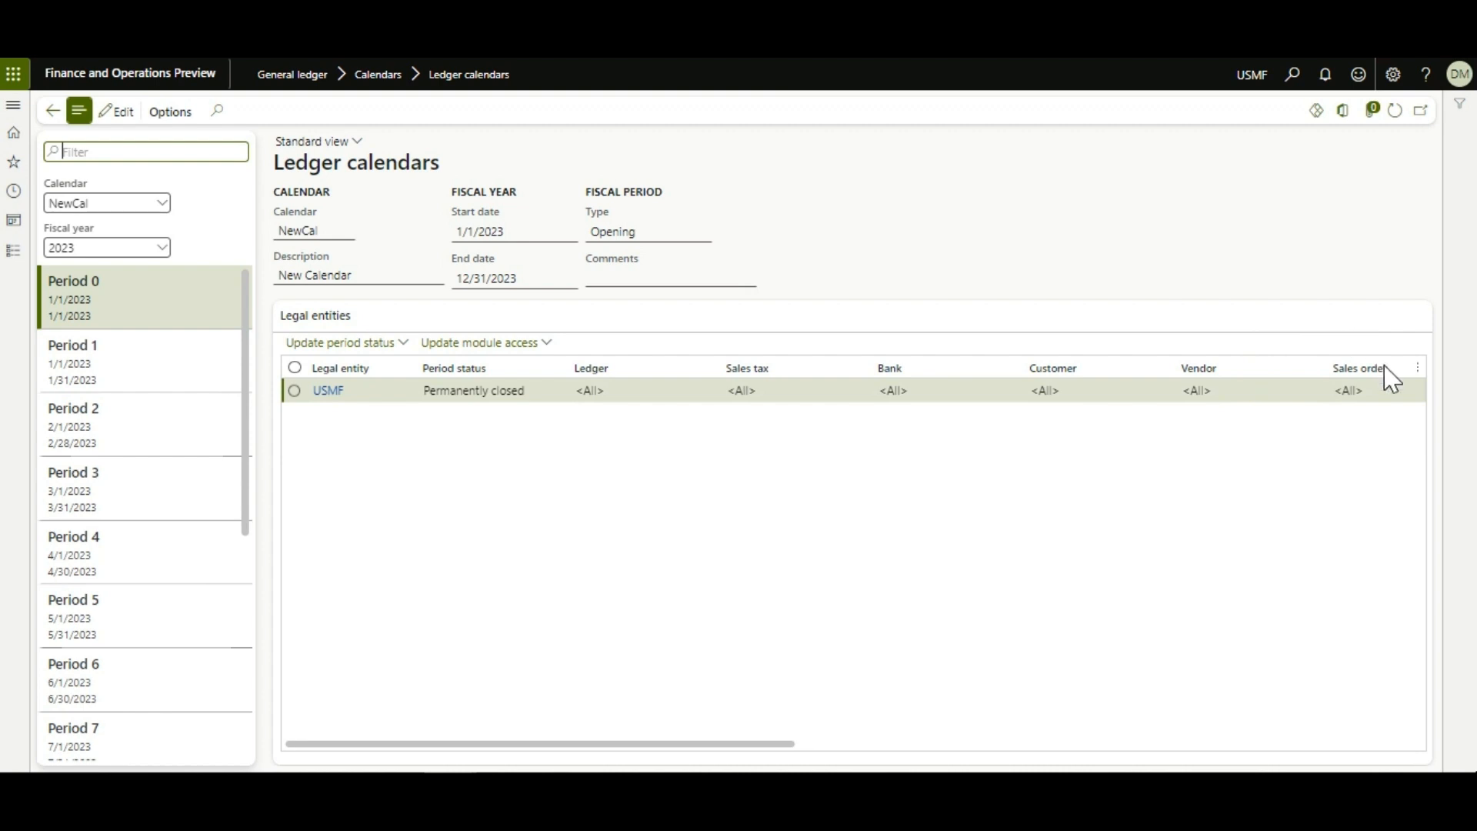
# Step: Select calendar CY and step through its 2023 periods, which list no legal entities
pyautogui.press('Tab')
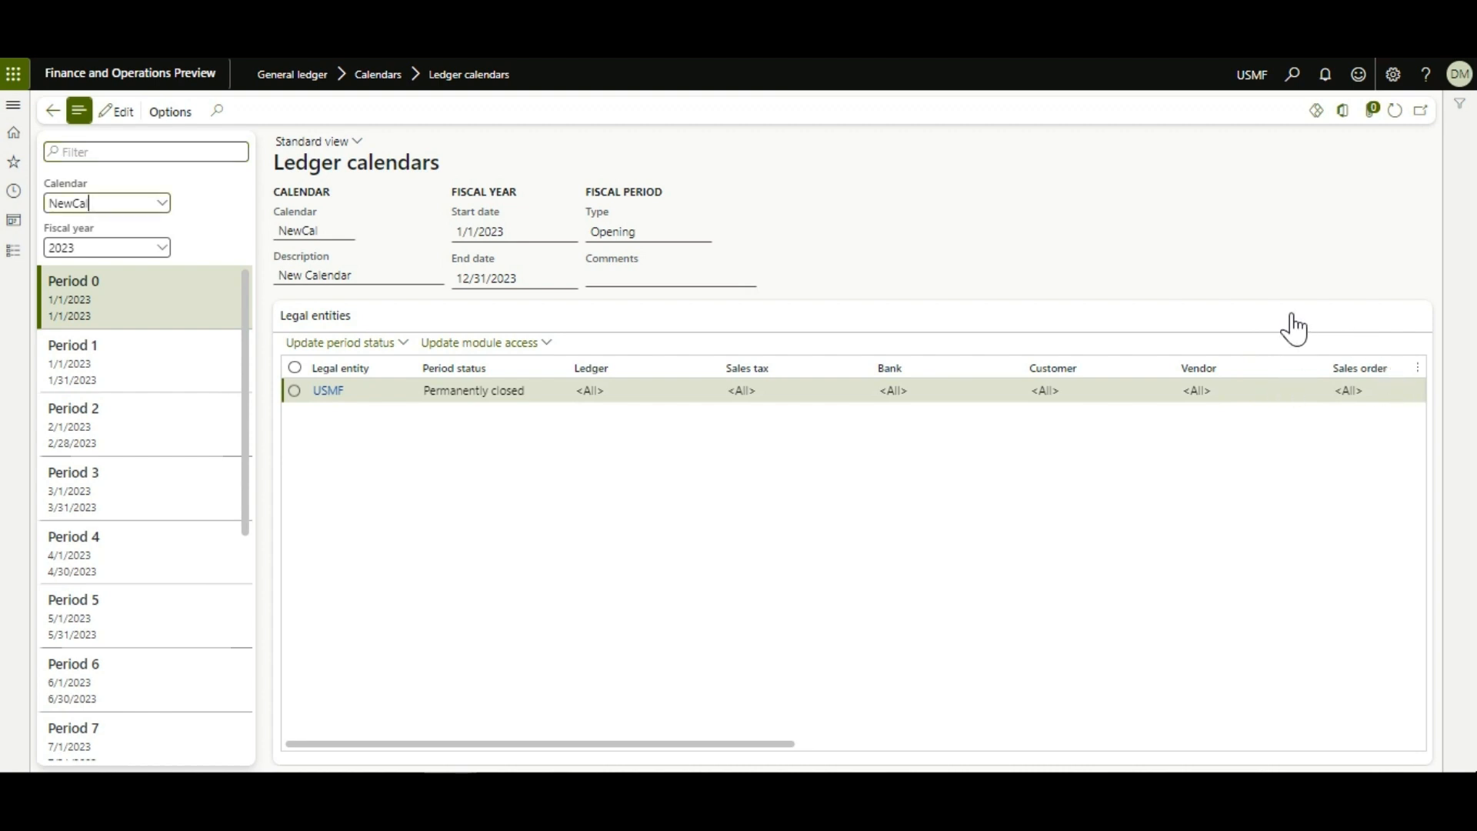
pyautogui.hotkey('alt', 'Down')
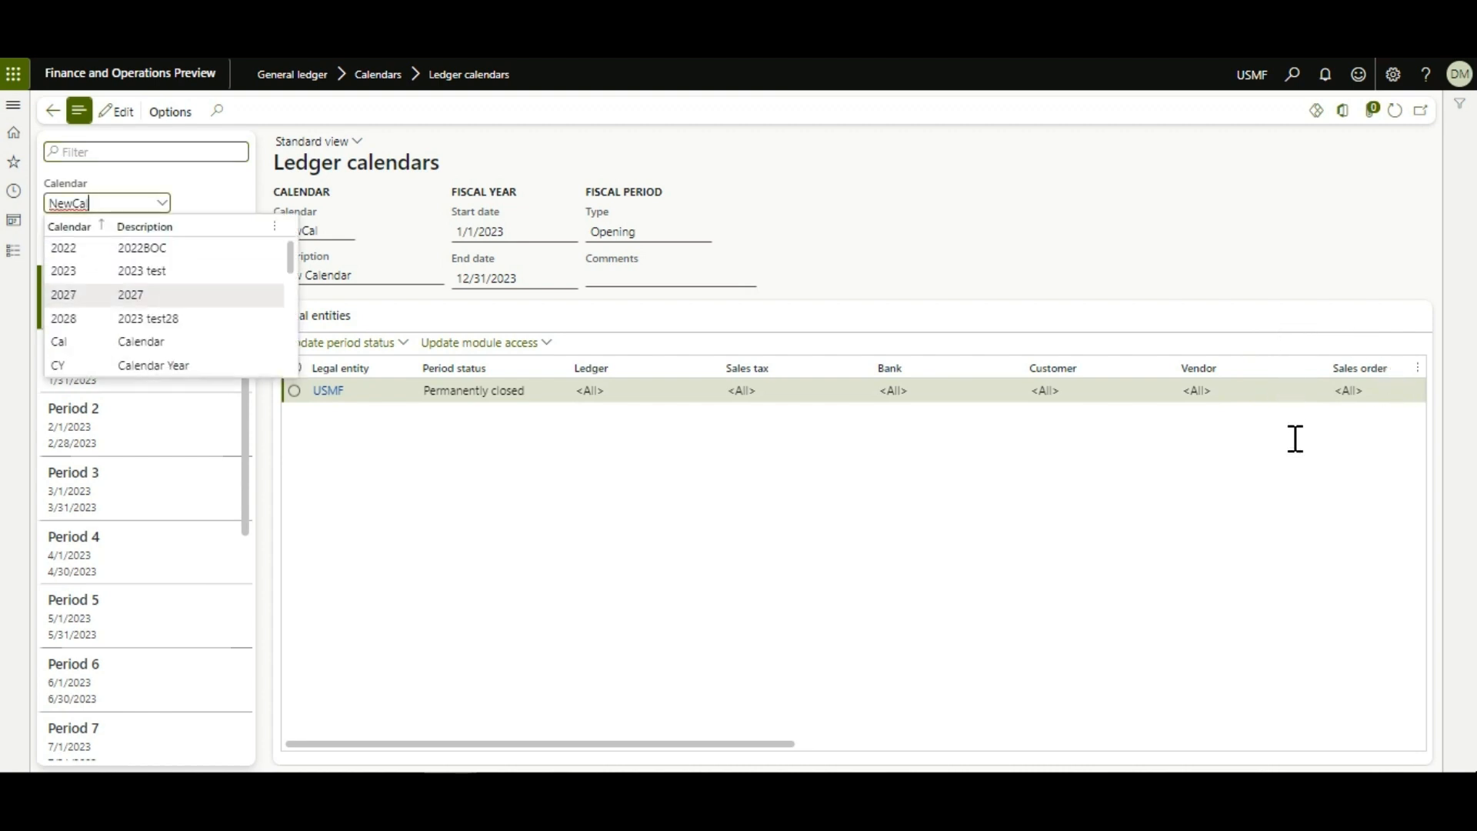
pyautogui.press('Up')
pyautogui.press('Down')
pyautogui.press('Down')
pyautogui.press('Down')
pyautogui.press('Down')
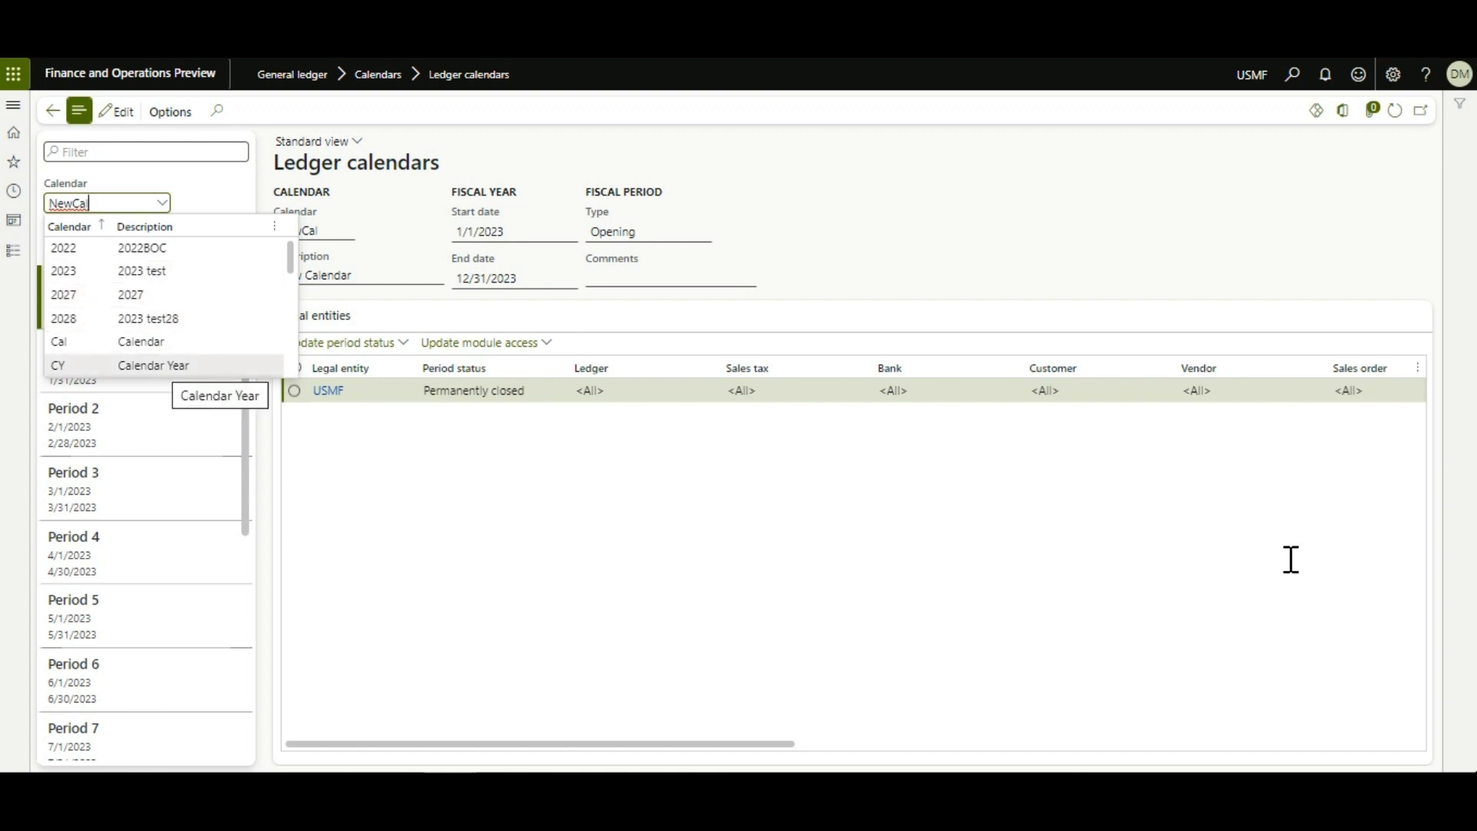
pyautogui.press('Return')
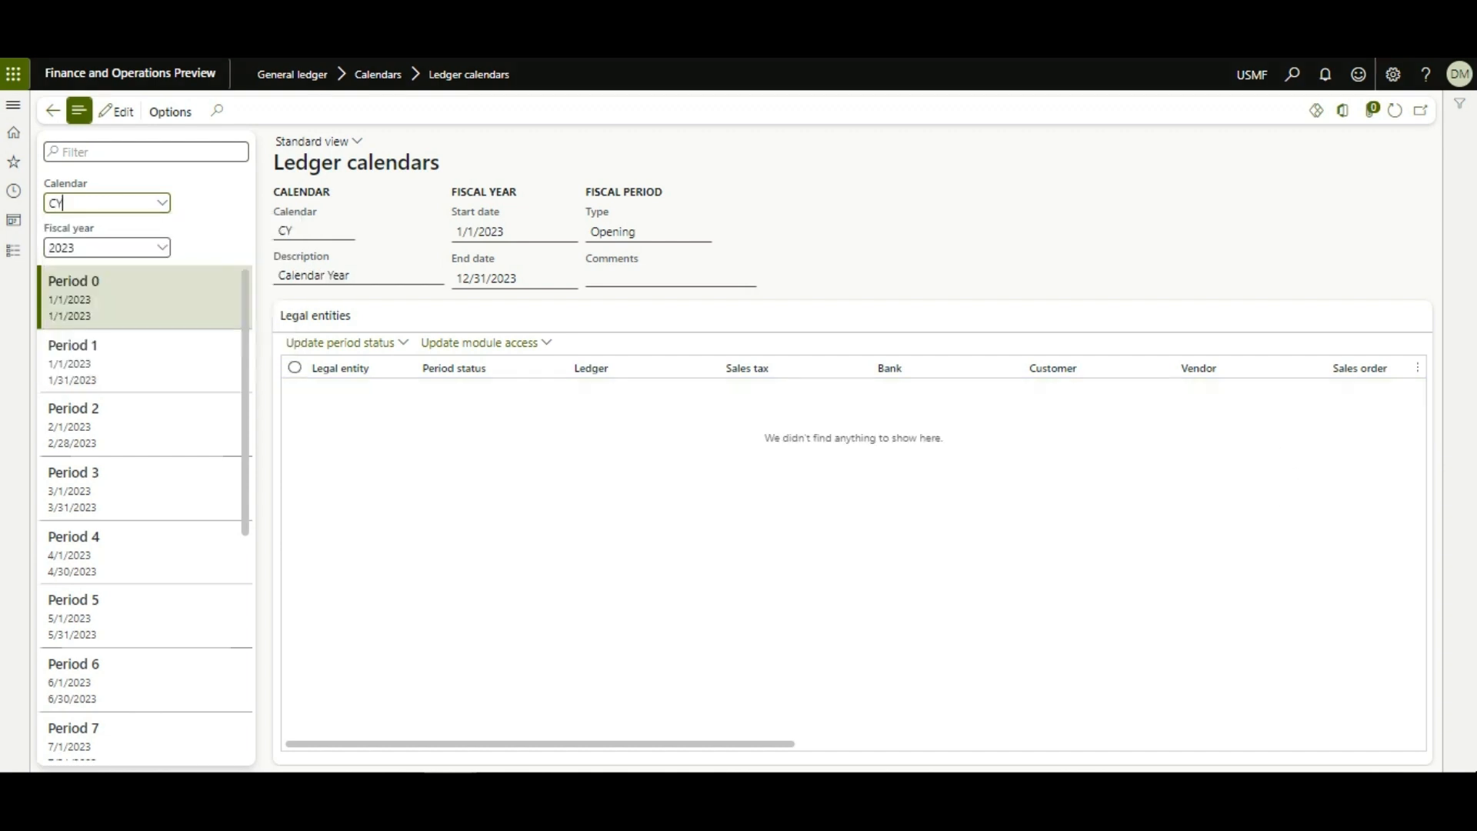
pyautogui.press('Down')
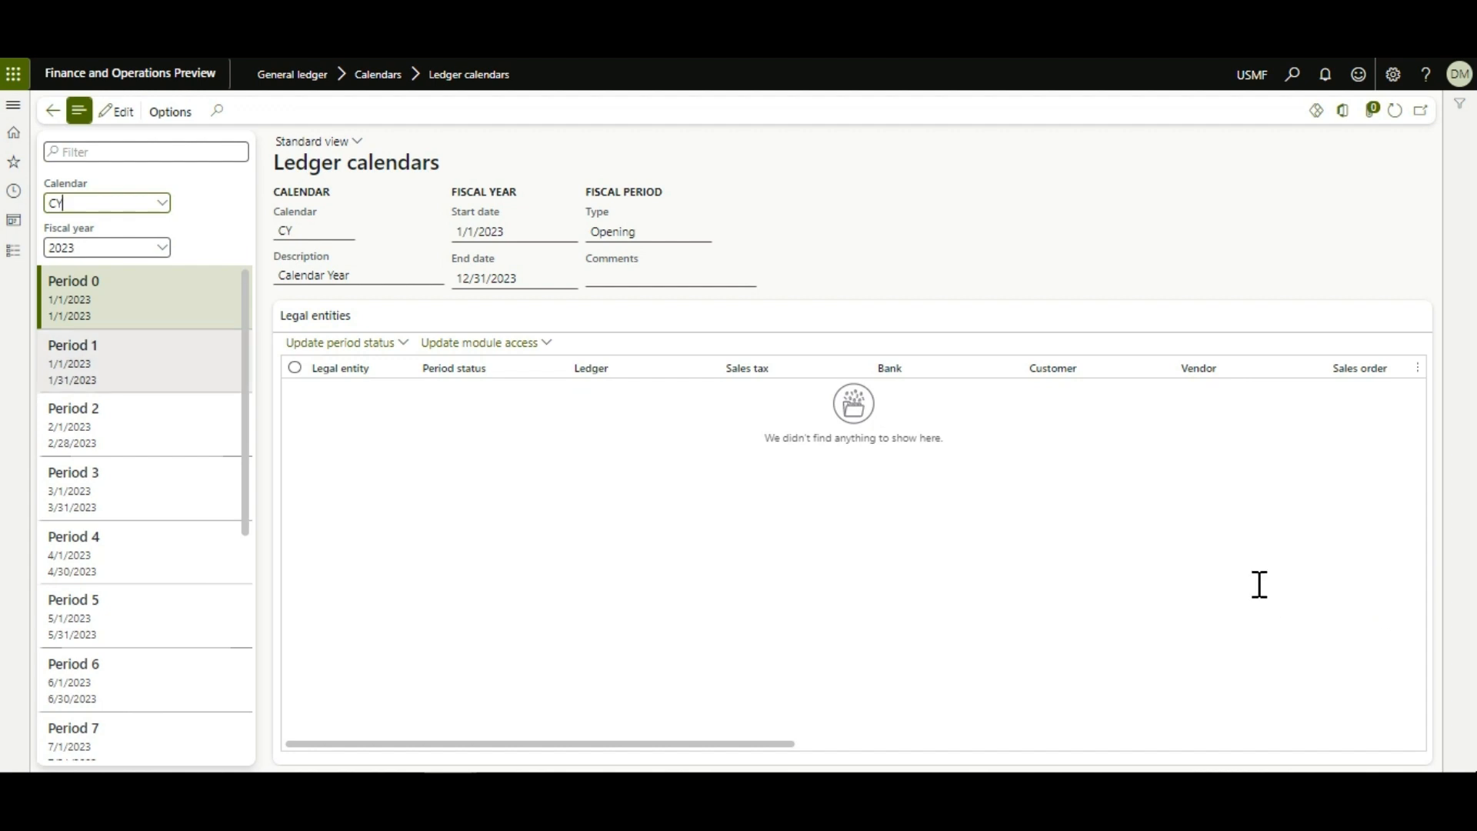
pyautogui.press('Down')
pyautogui.press('Down')
pyautogui.press('Down')
pyautogui.press('Down')
pyautogui.press('Down')
pyautogui.press('Down')
pyautogui.press('Down')
pyautogui.press('Down')
pyautogui.press('Down')
pyautogui.press('Down')
pyautogui.press('Down')
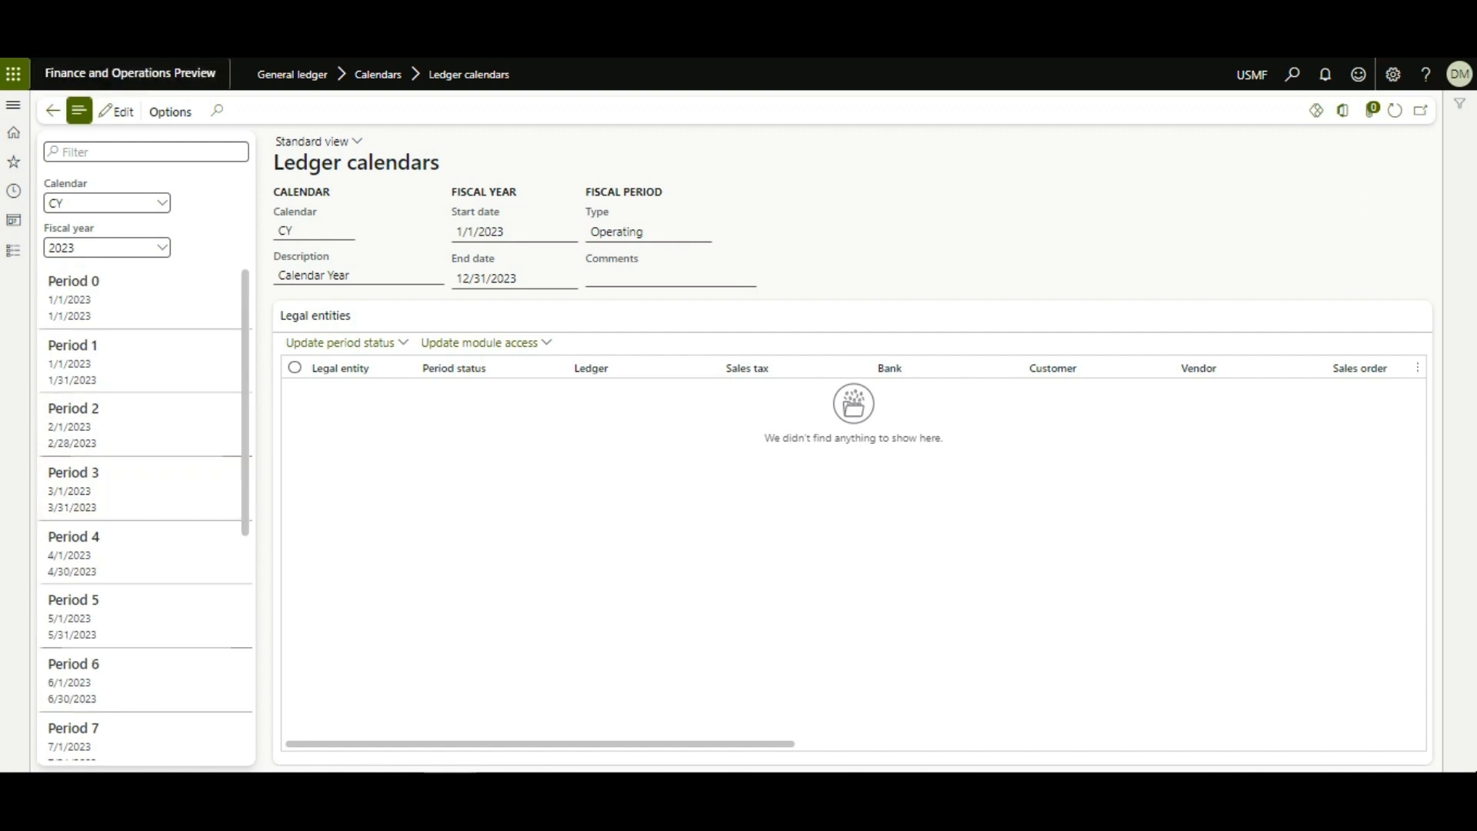
pyautogui.rightClick(199, 58)
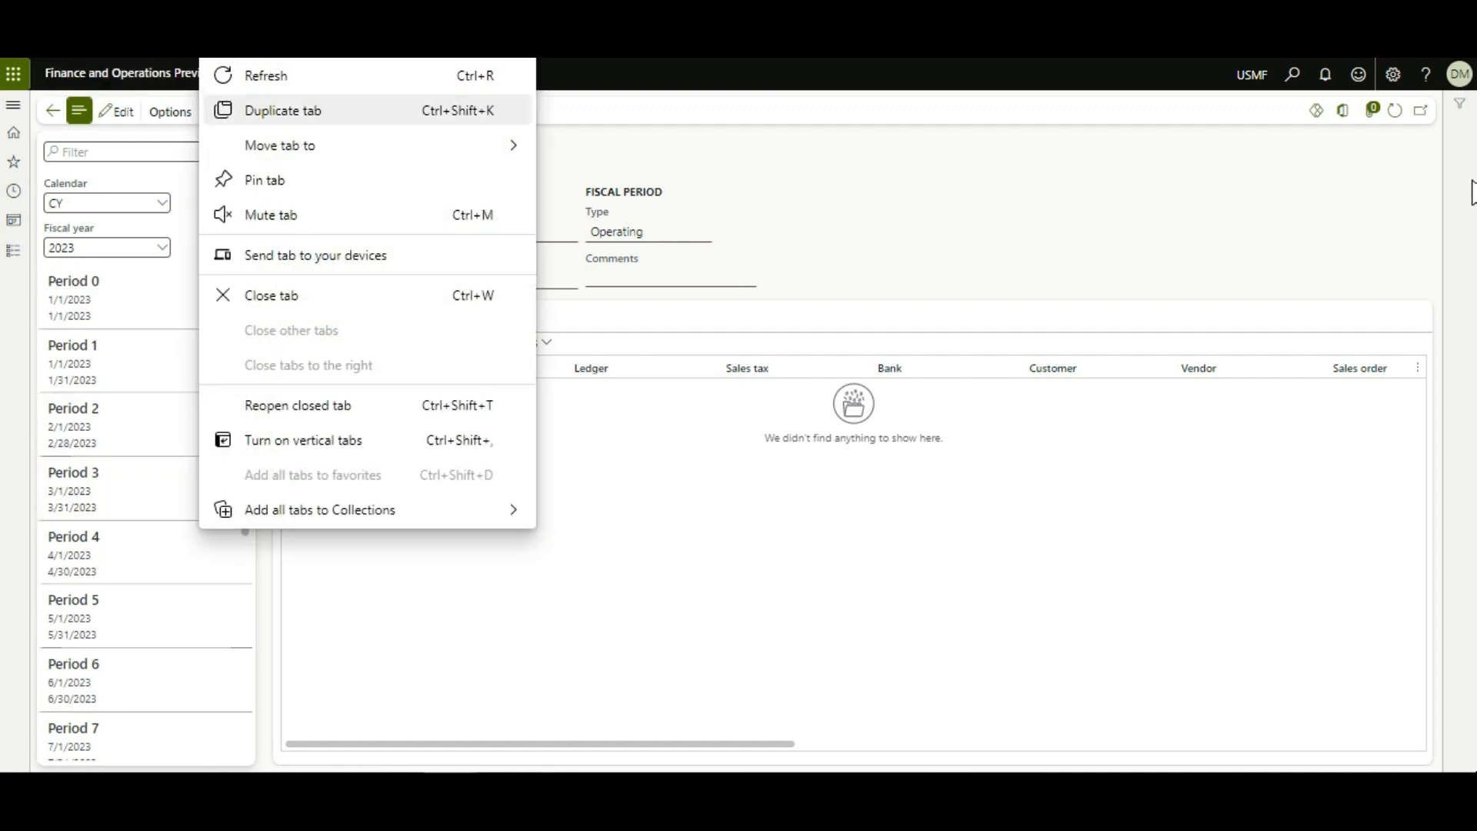
# Step: Duplicate the browser tab and open the Ledger setup page, showing fiscal calendar NewCal
pyautogui.press('Return')
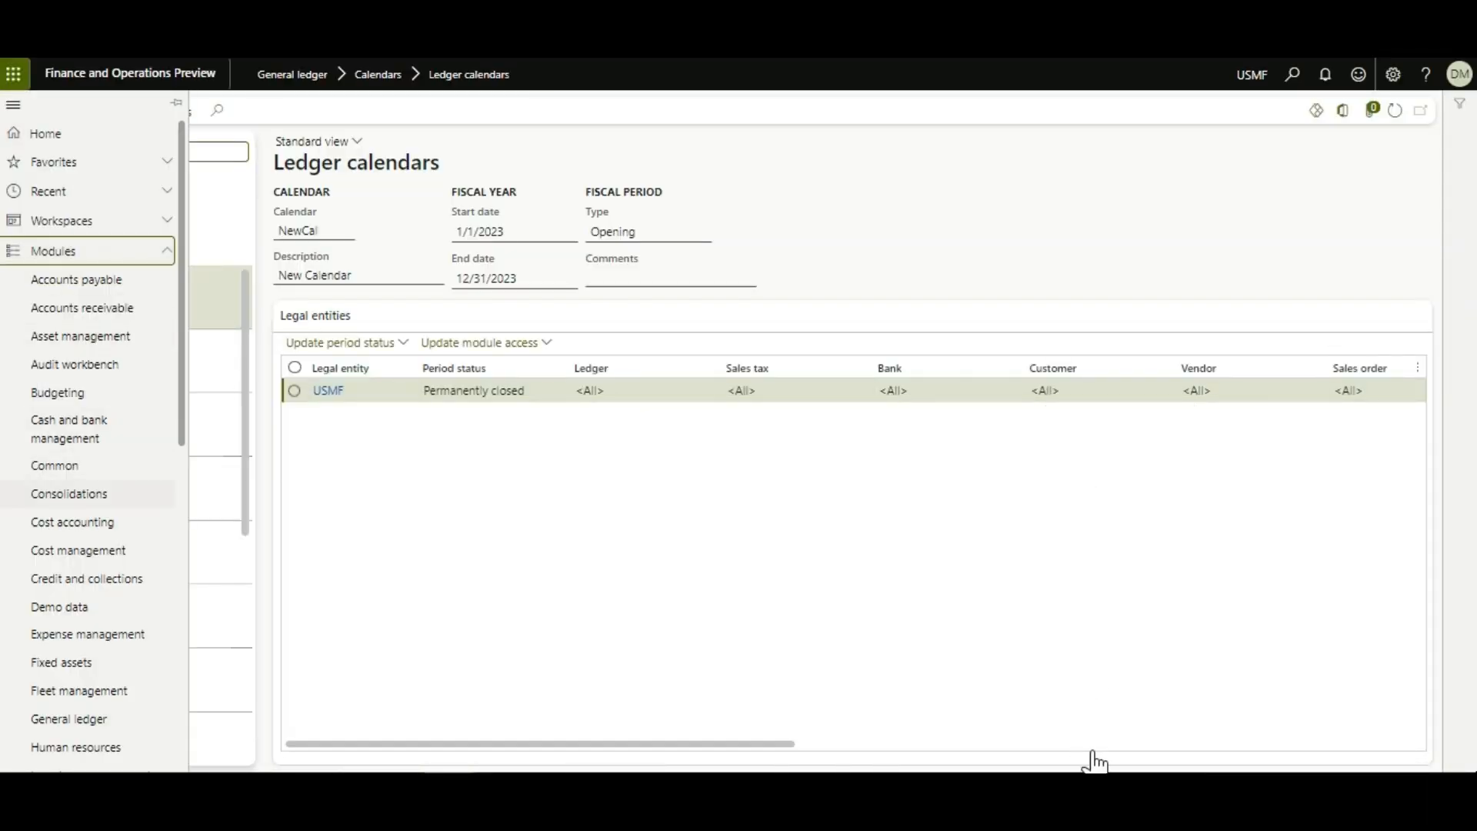
pyautogui.click(68, 719)
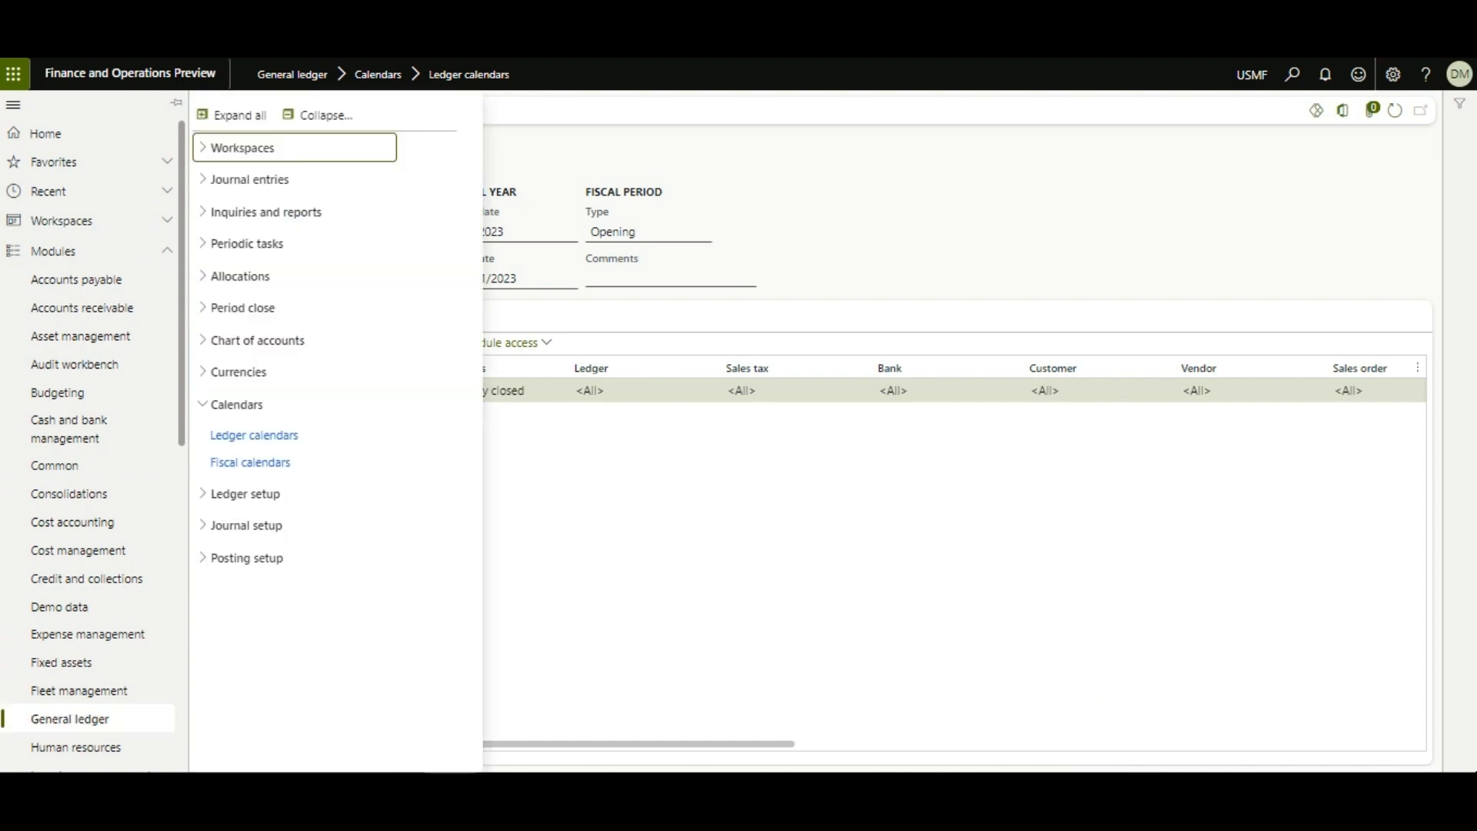
pyautogui.click(1433, 757)
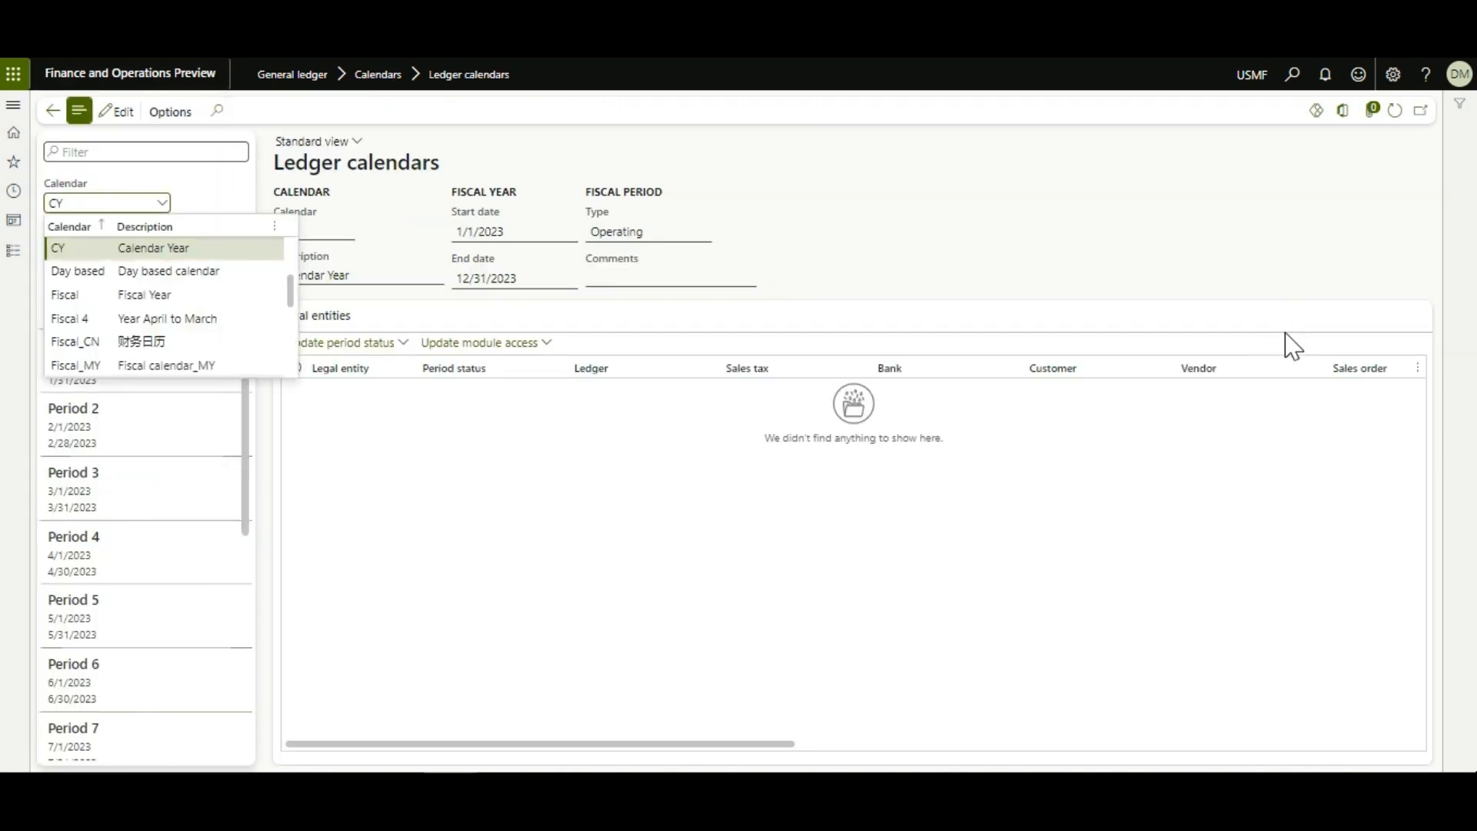
pyautogui.press('Down')
pyautogui.press('Down')
pyautogui.press('Down')
pyautogui.press('Down')
pyautogui.press('Down')
pyautogui.press('Down')
pyautogui.press('Down')
pyautogui.press('Down')
pyautogui.press('Down')
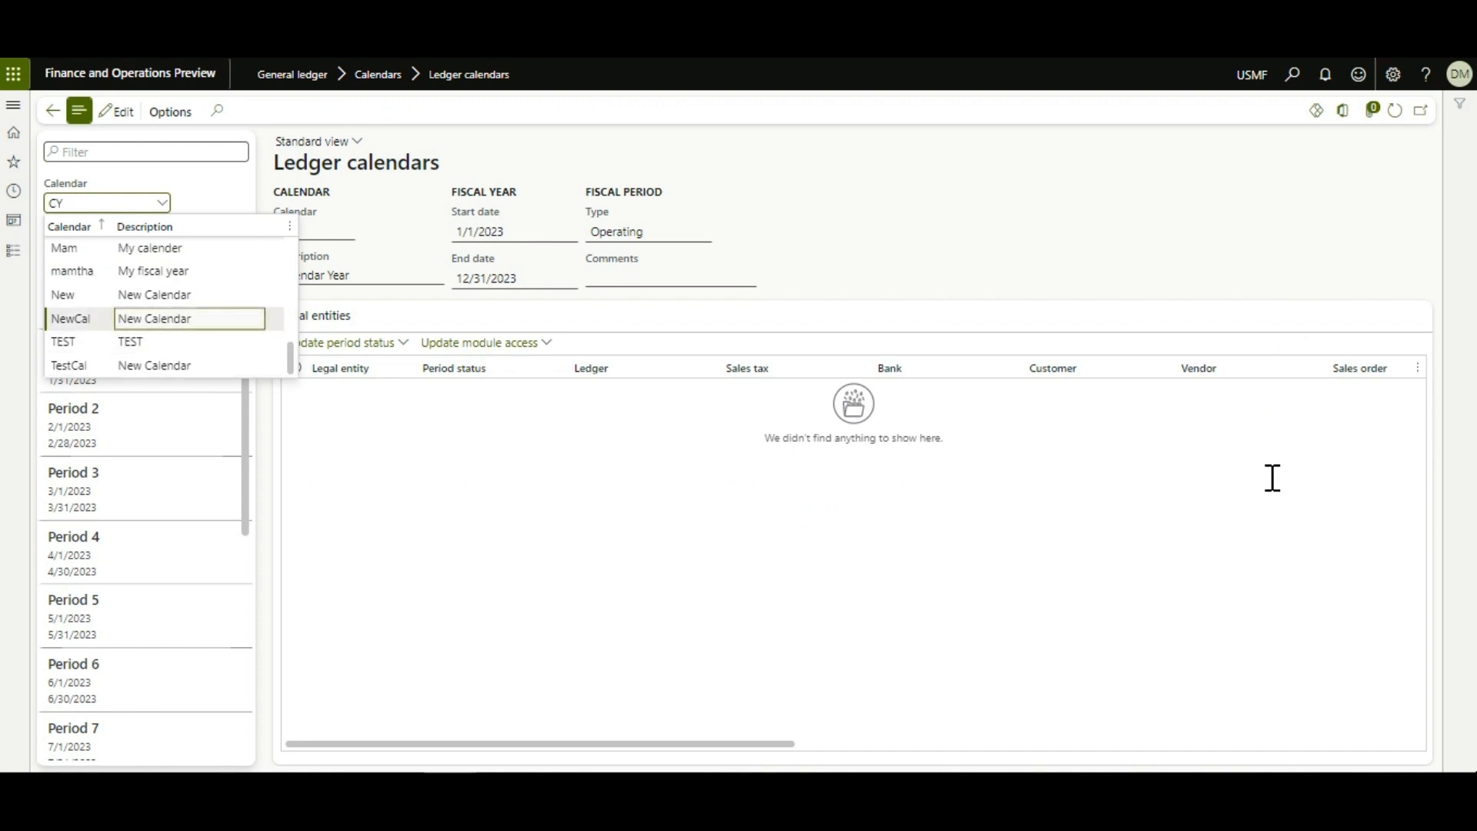
pyautogui.press('Return')
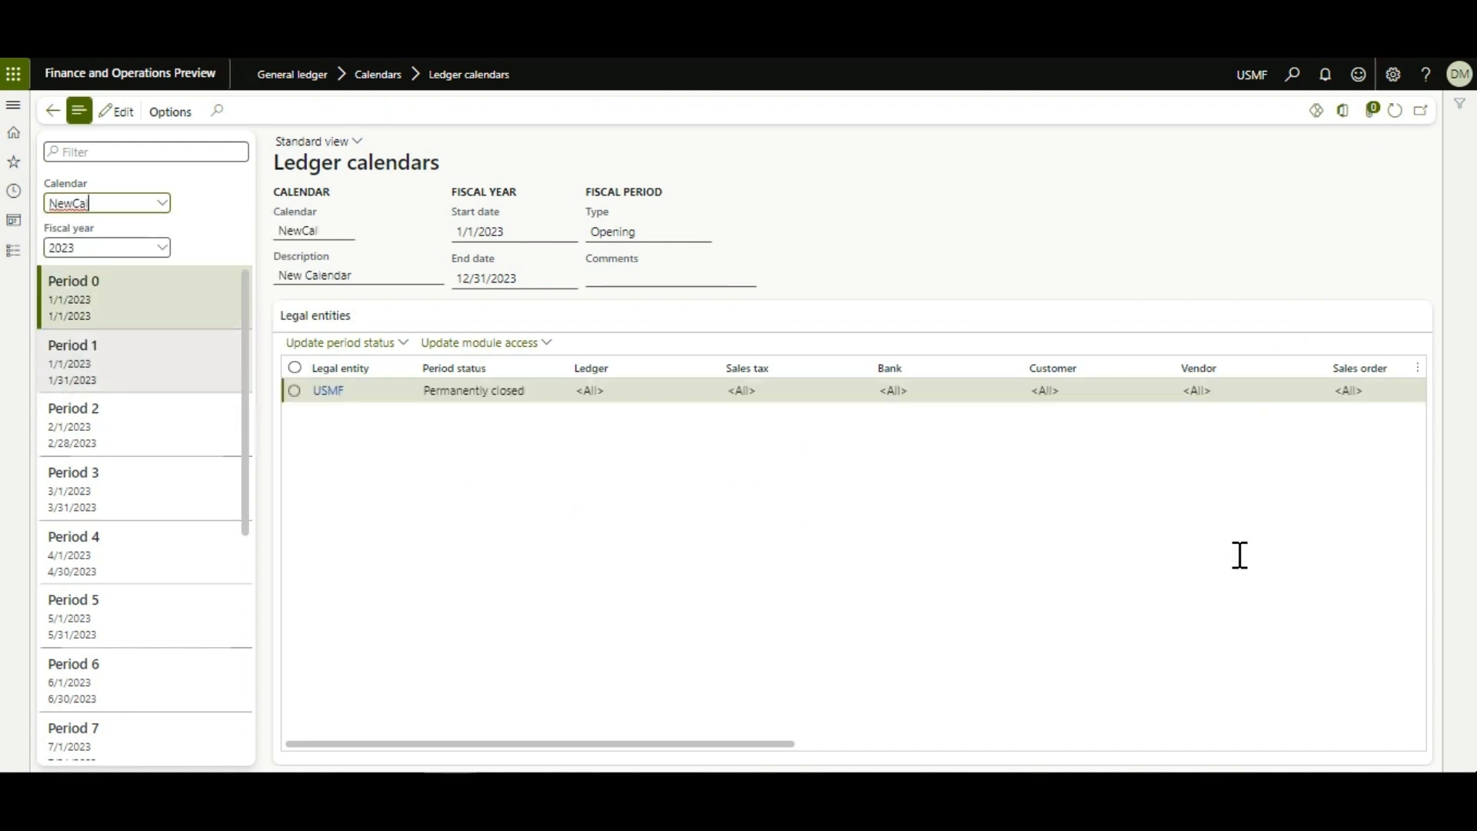
pyautogui.press('Down')
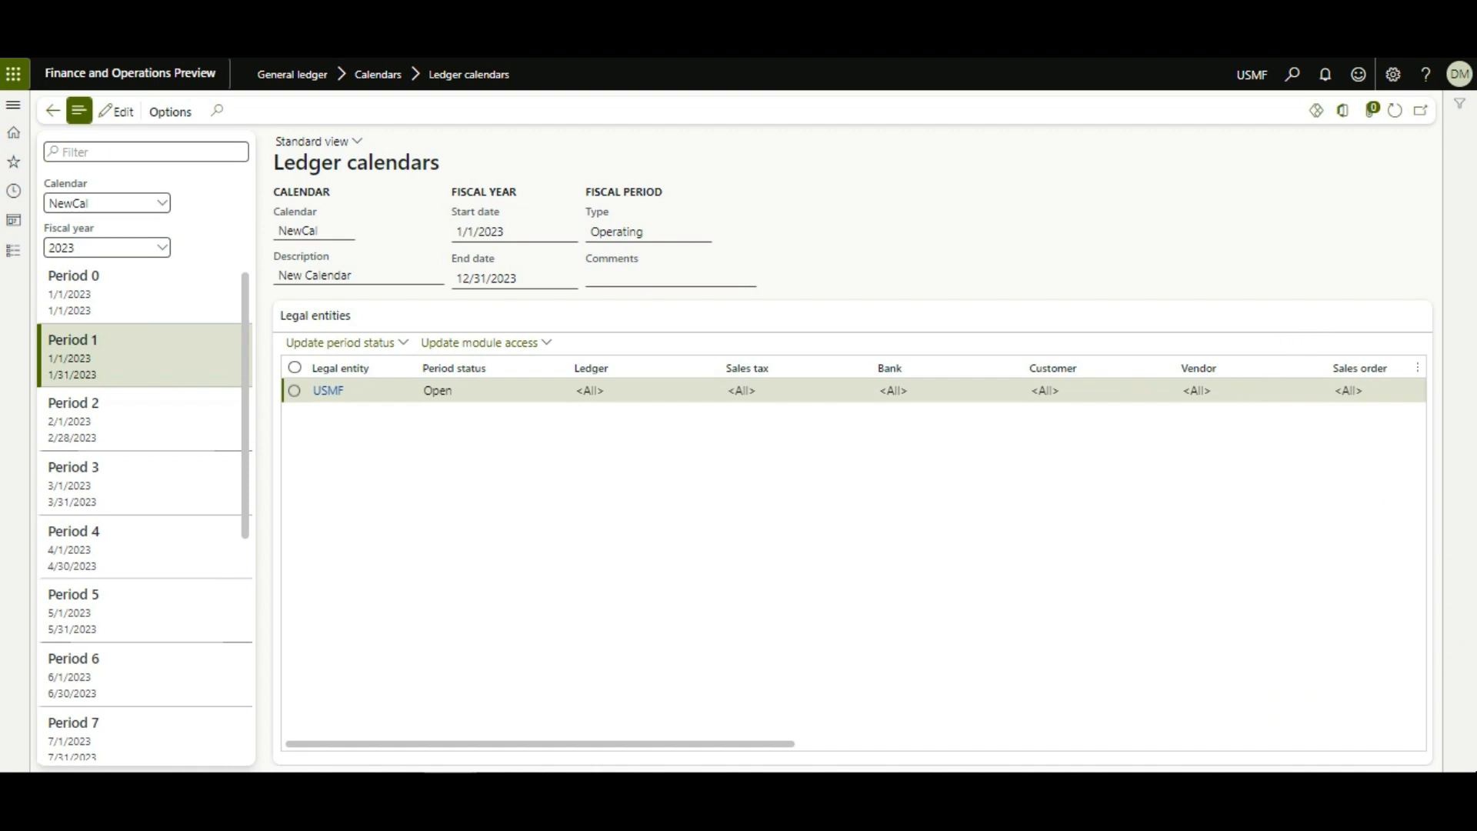
pyautogui.press('Escape')
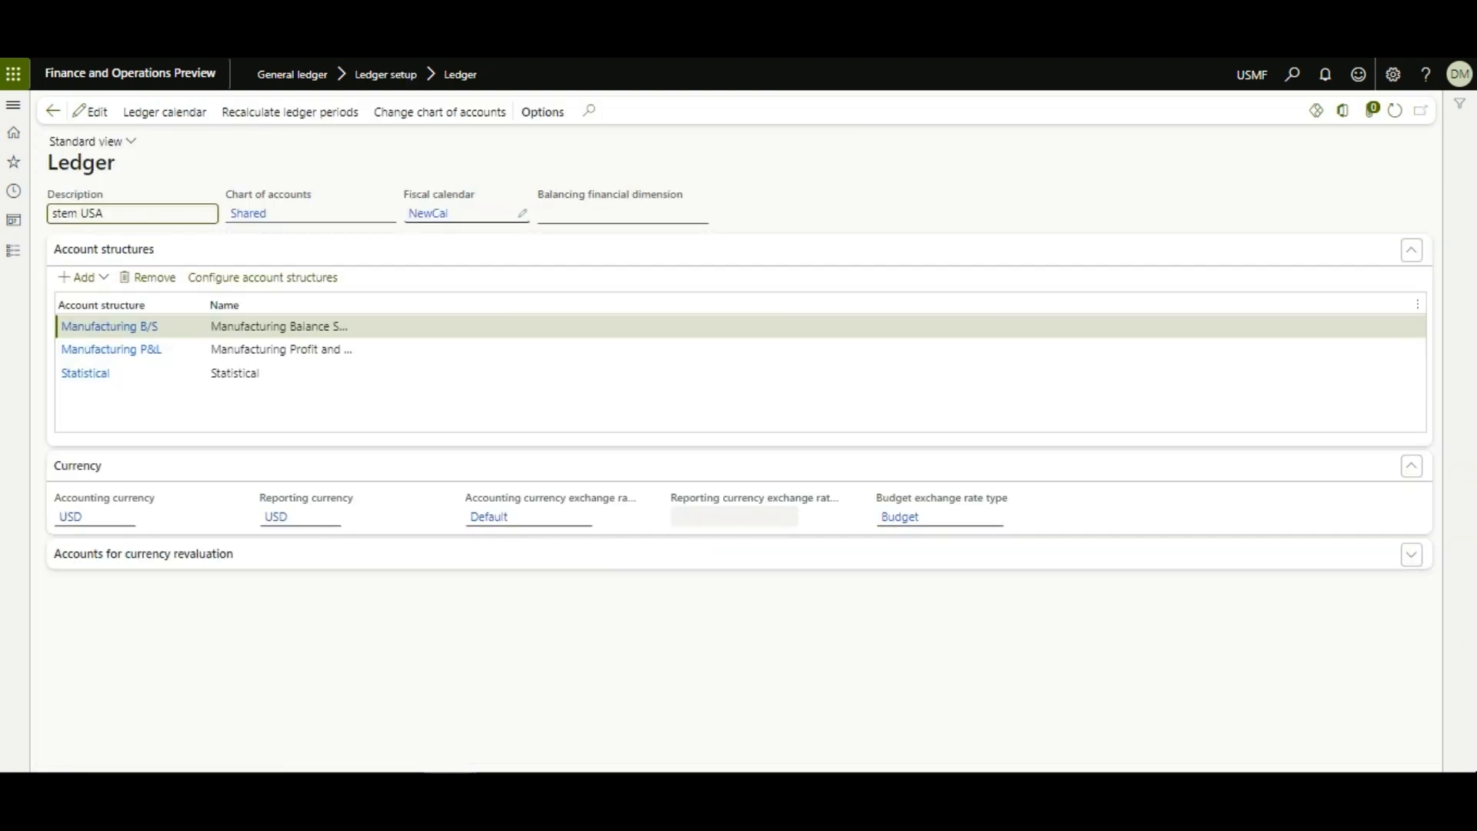
# Step: Change the ledger's fiscal calendar from NewCal to CY and return to Ledger calendars
pyautogui.click(522, 213)
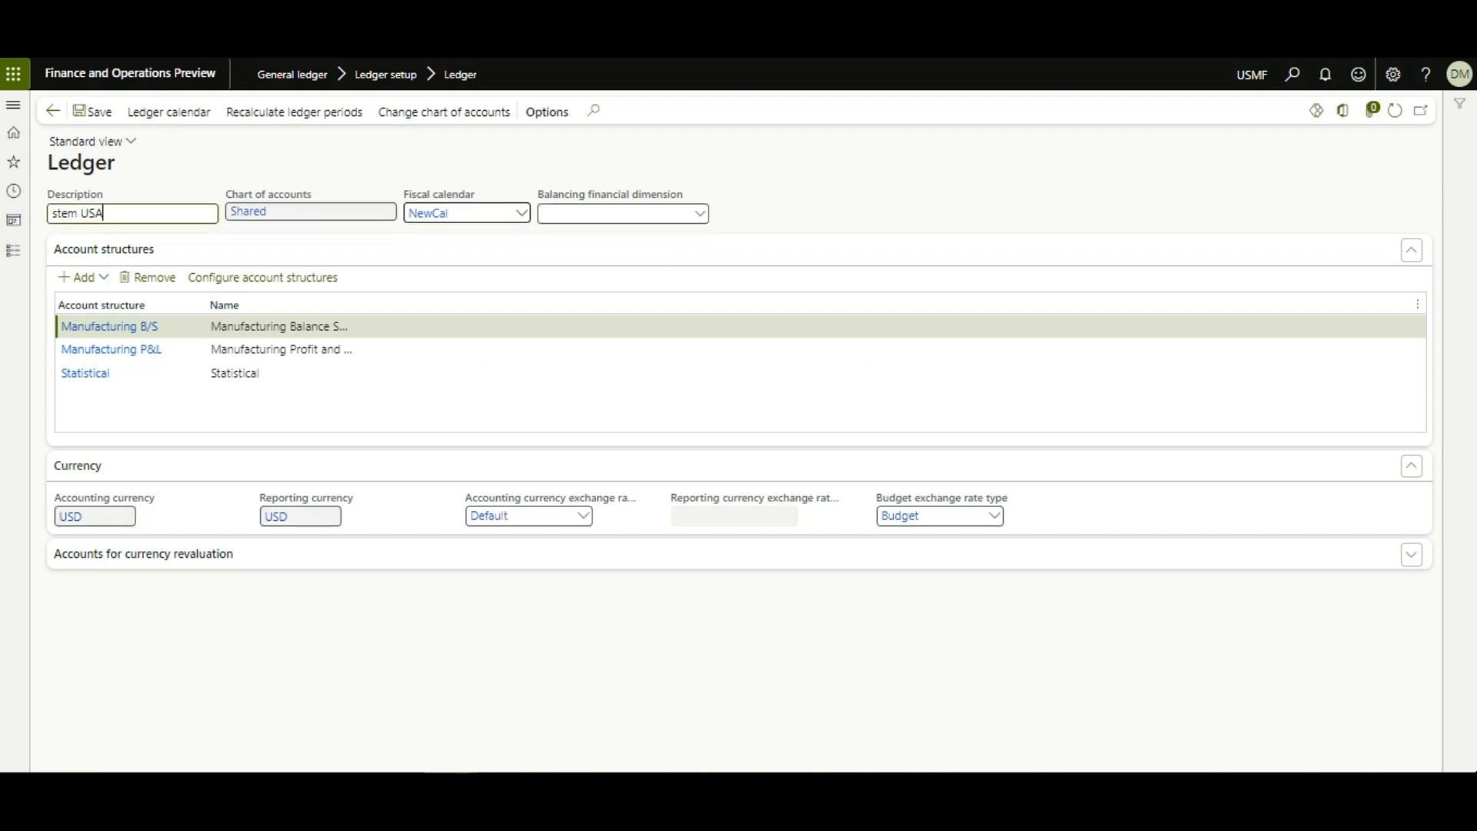
pyautogui.click(522, 213)
pyautogui.scroll(5, 524, 331)
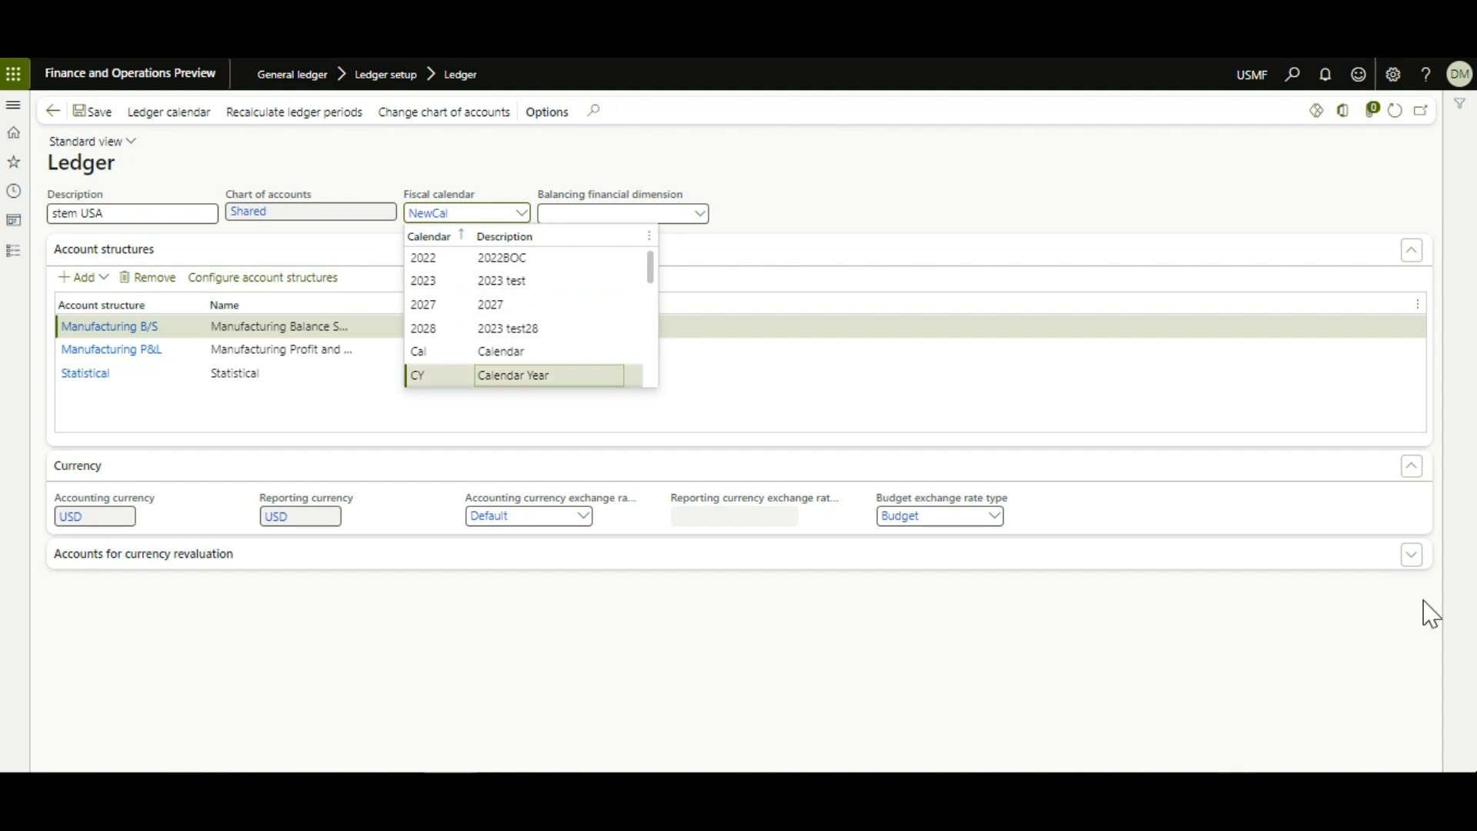
pyautogui.press('Return')
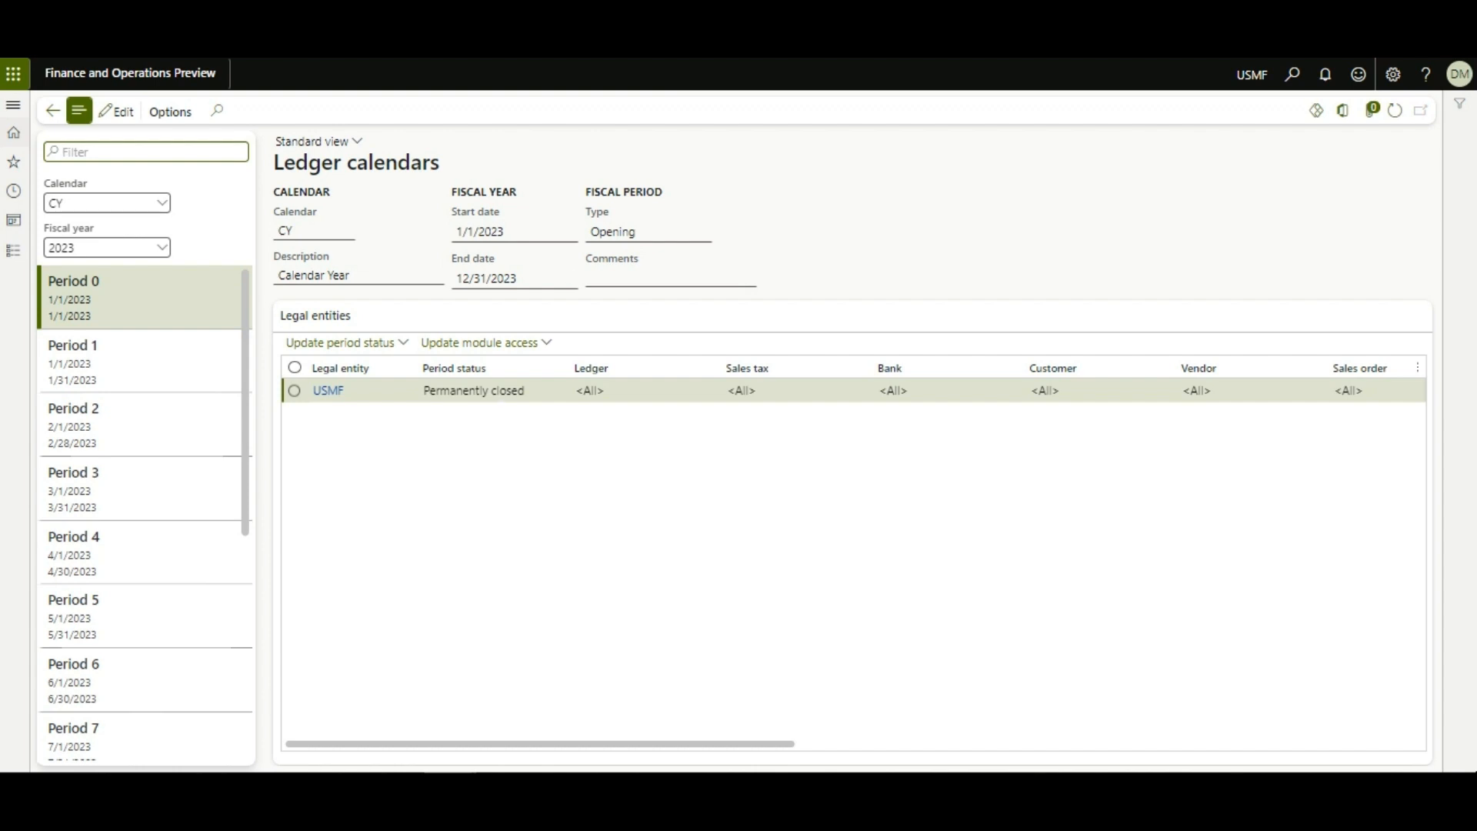
pyautogui.press('Escape')
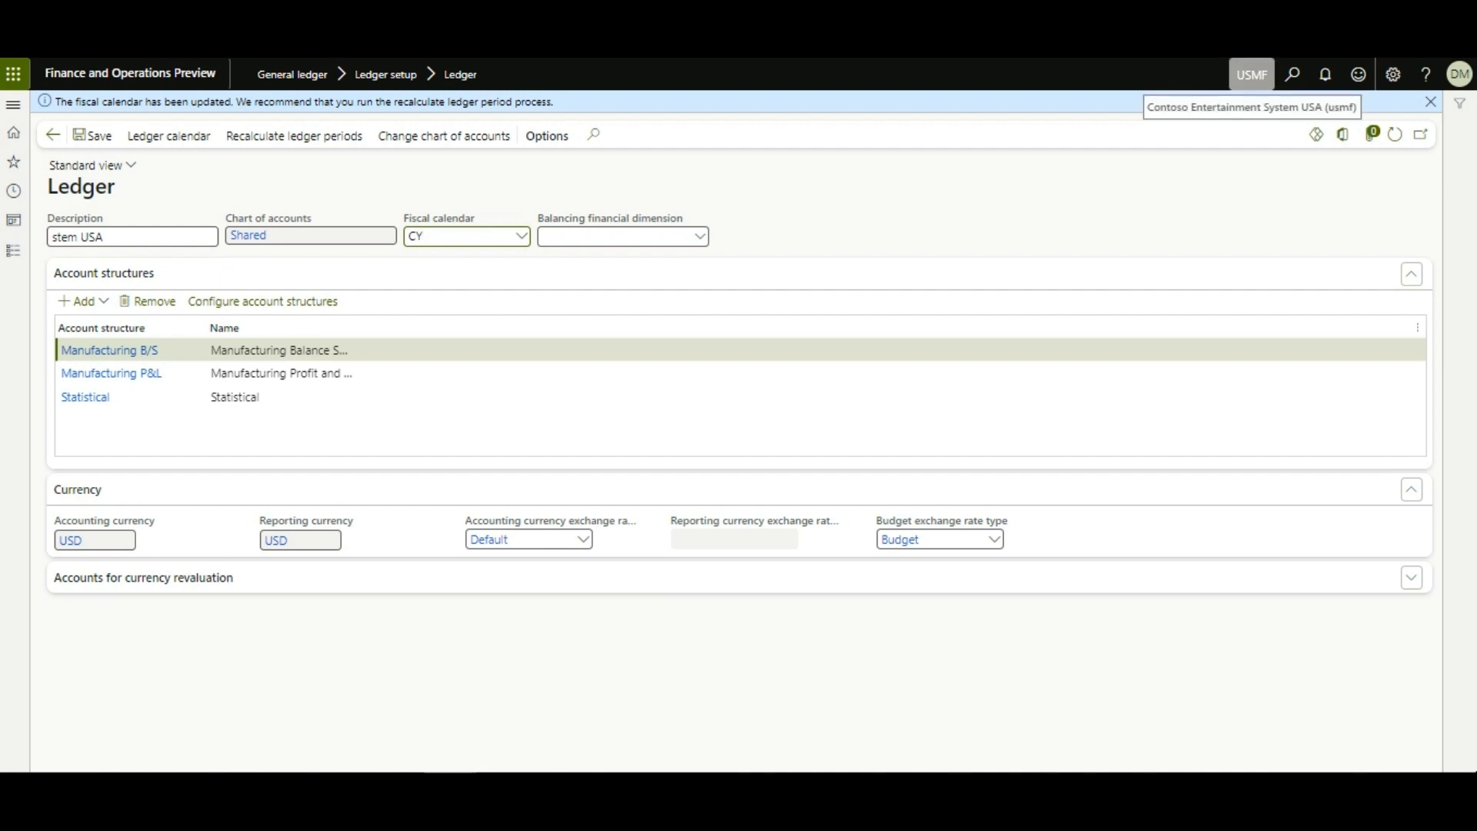
pyautogui.click(168, 136)
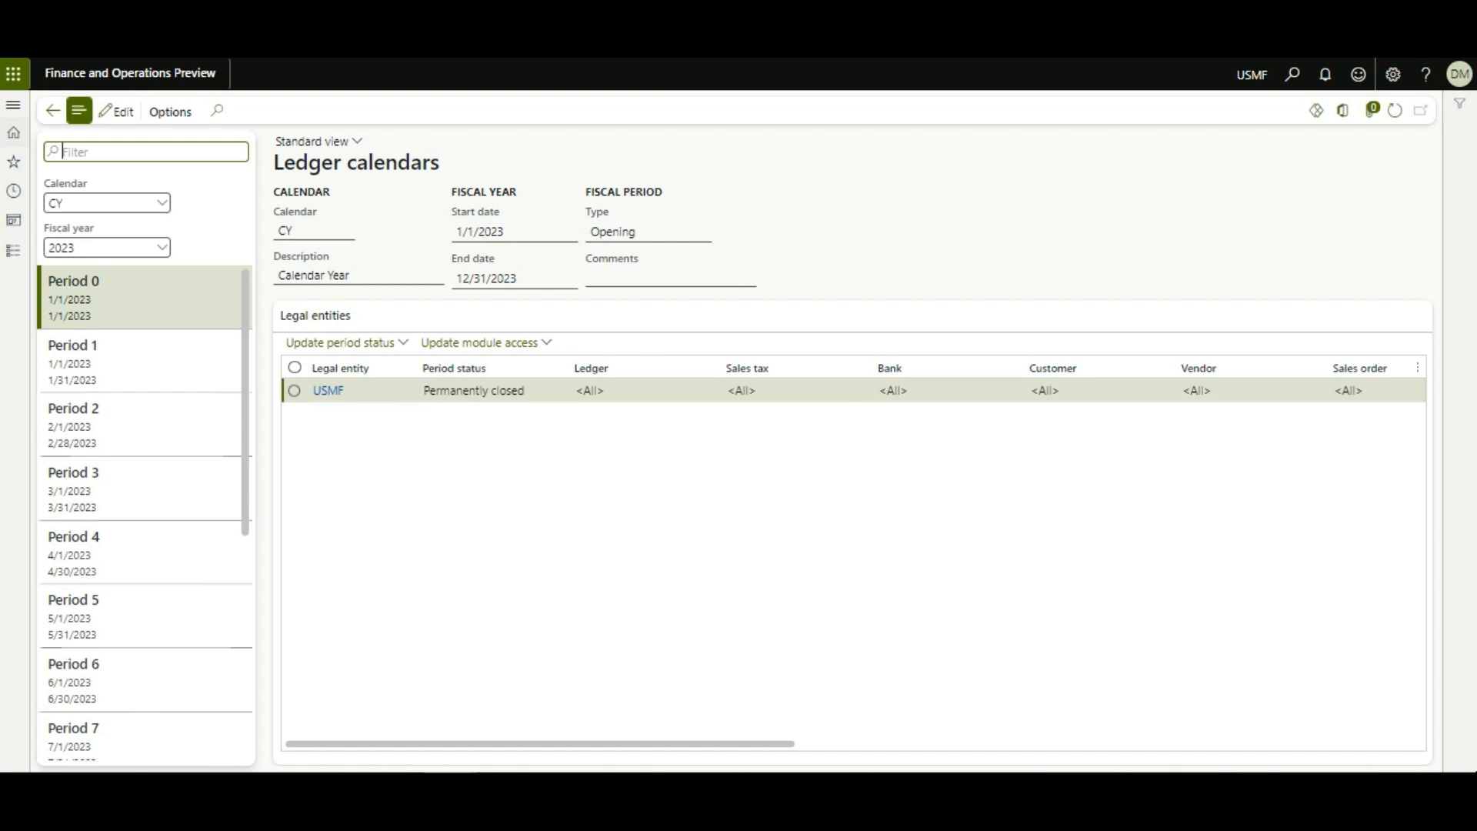
# Step: Check Period 13's status in CY 2023, then select USMF's entry for Period 1
pyautogui.press('Escape')
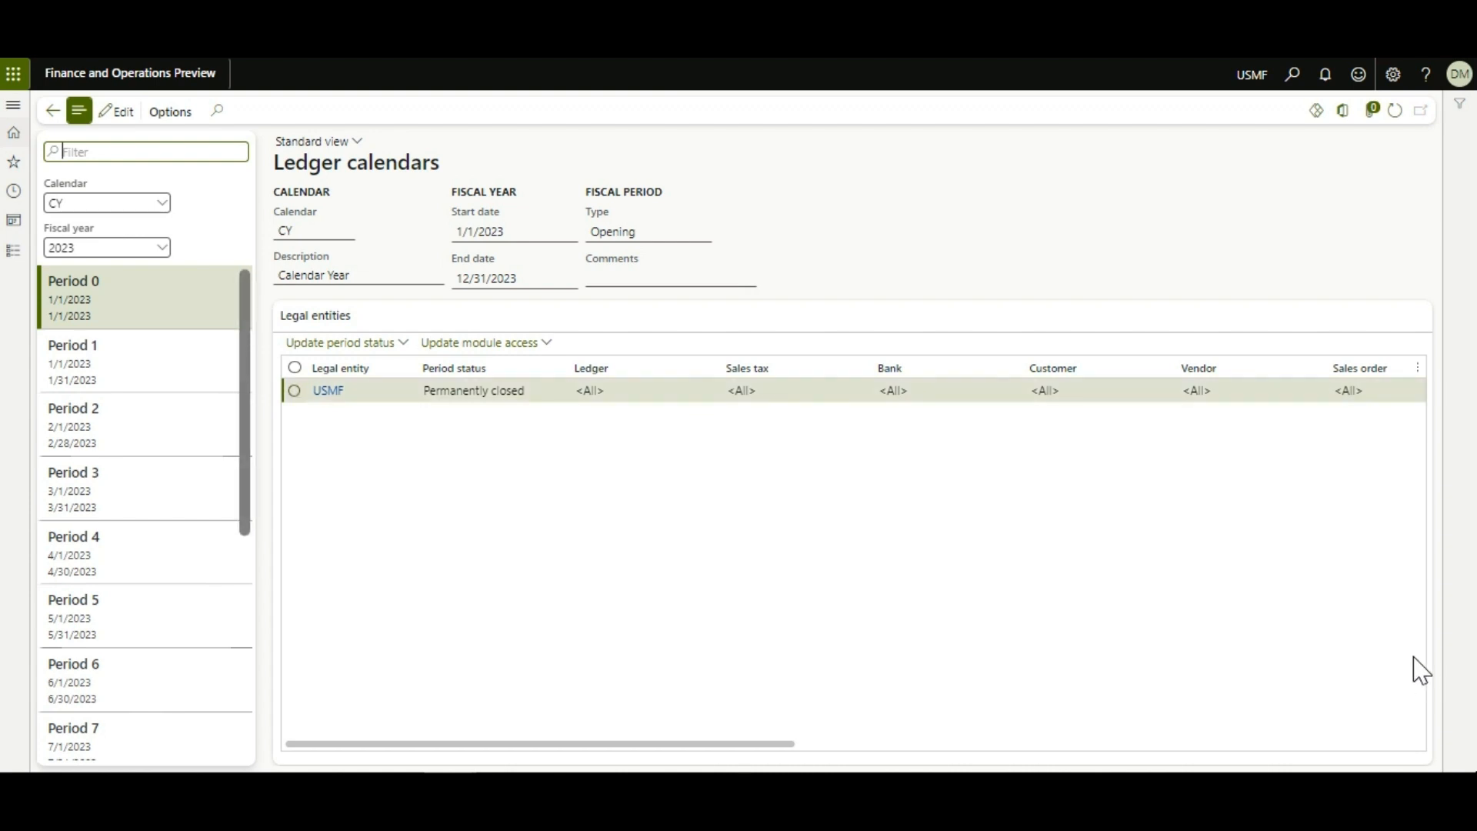
pyautogui.press('Down')
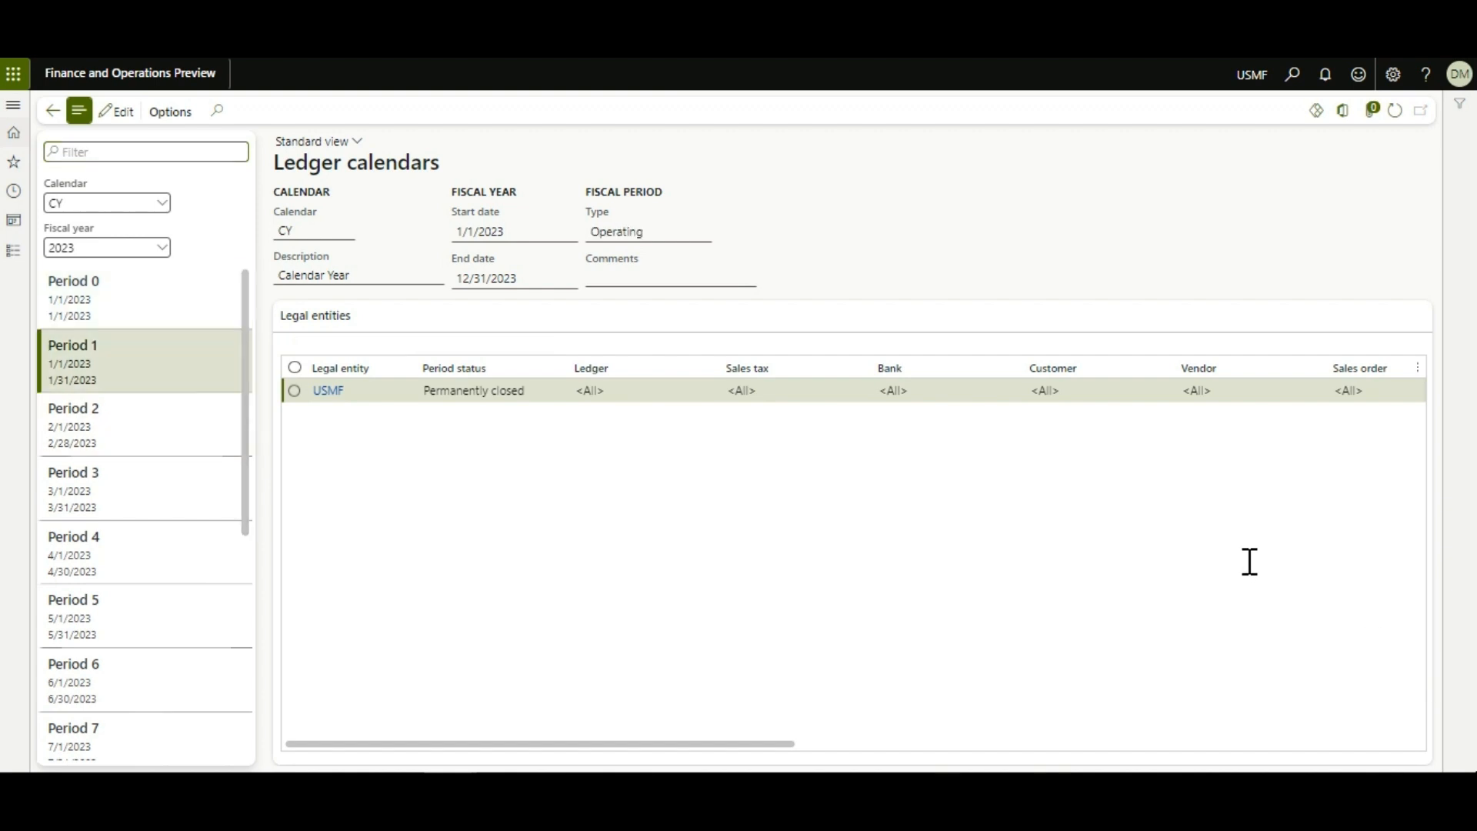
pyautogui.press('Down')
pyautogui.press('Down')
pyautogui.press('Down')
pyautogui.press('Down')
pyautogui.press('Down')
pyautogui.press('Down')
pyautogui.press('Down')
pyautogui.press('Down')
pyautogui.press('Down')
pyautogui.press('Down')
pyautogui.press('Down')
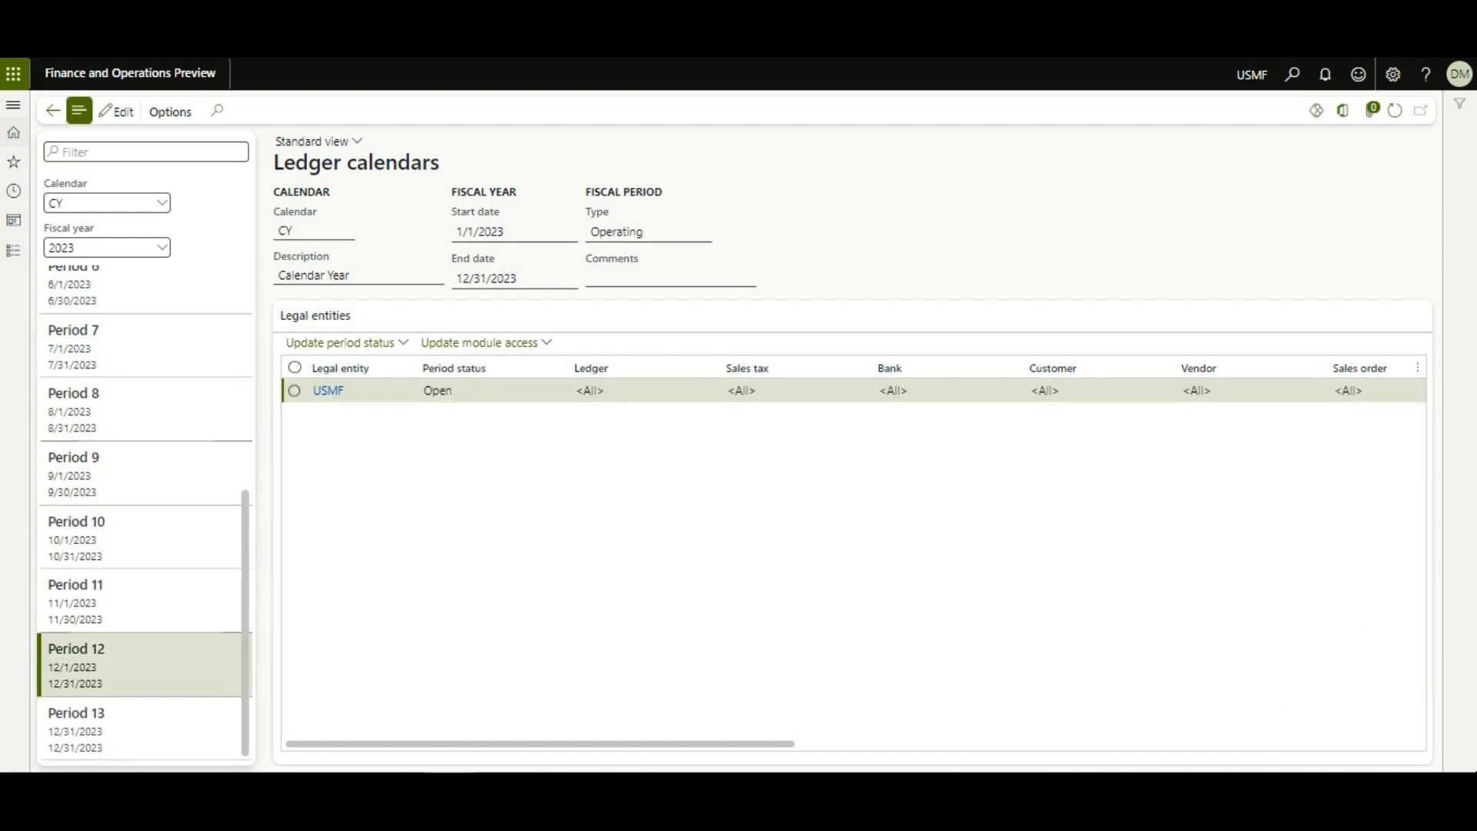
pyautogui.click(139, 727)
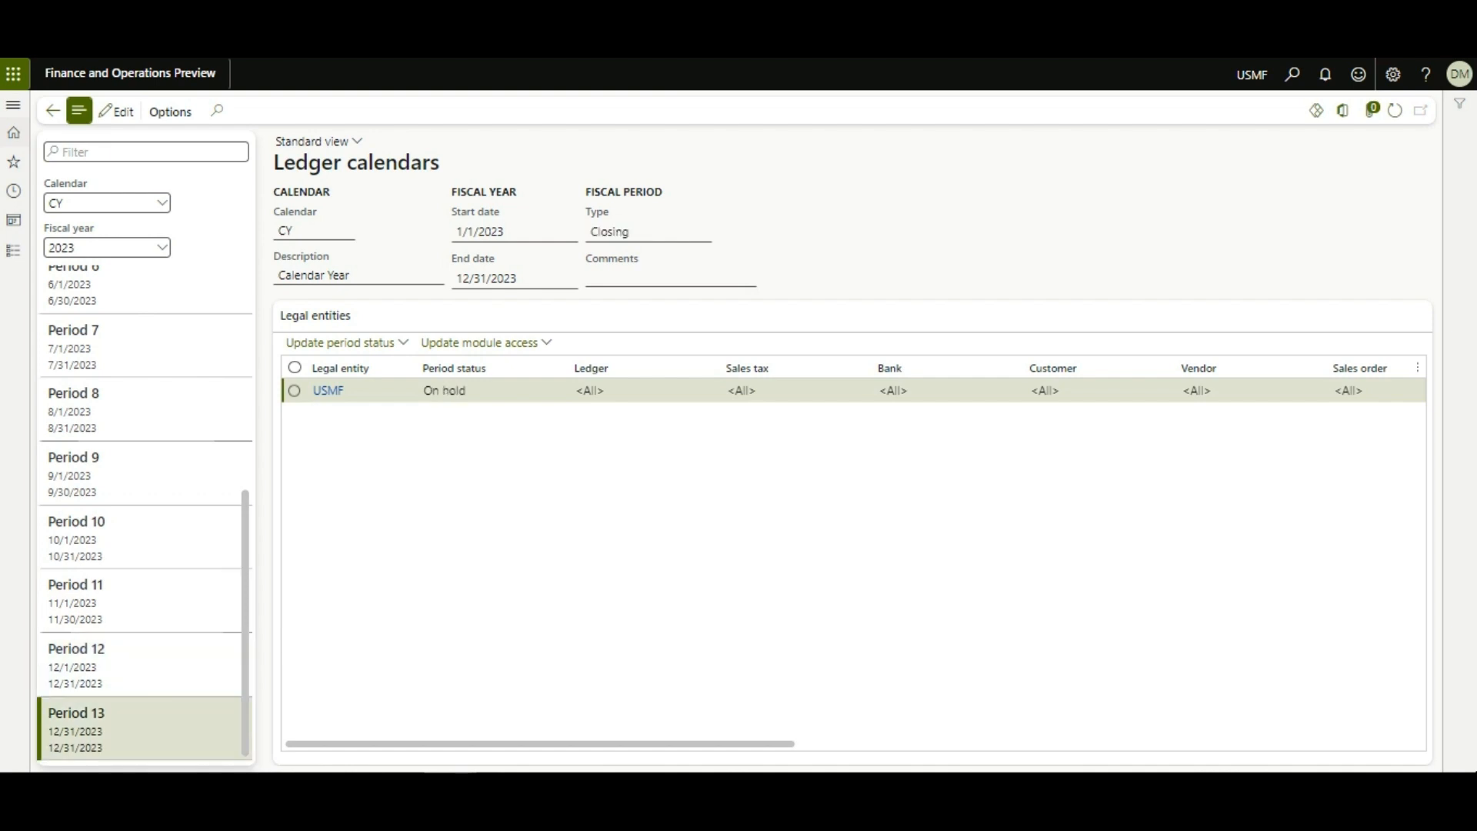
pyautogui.scroll(6, 146, 507)
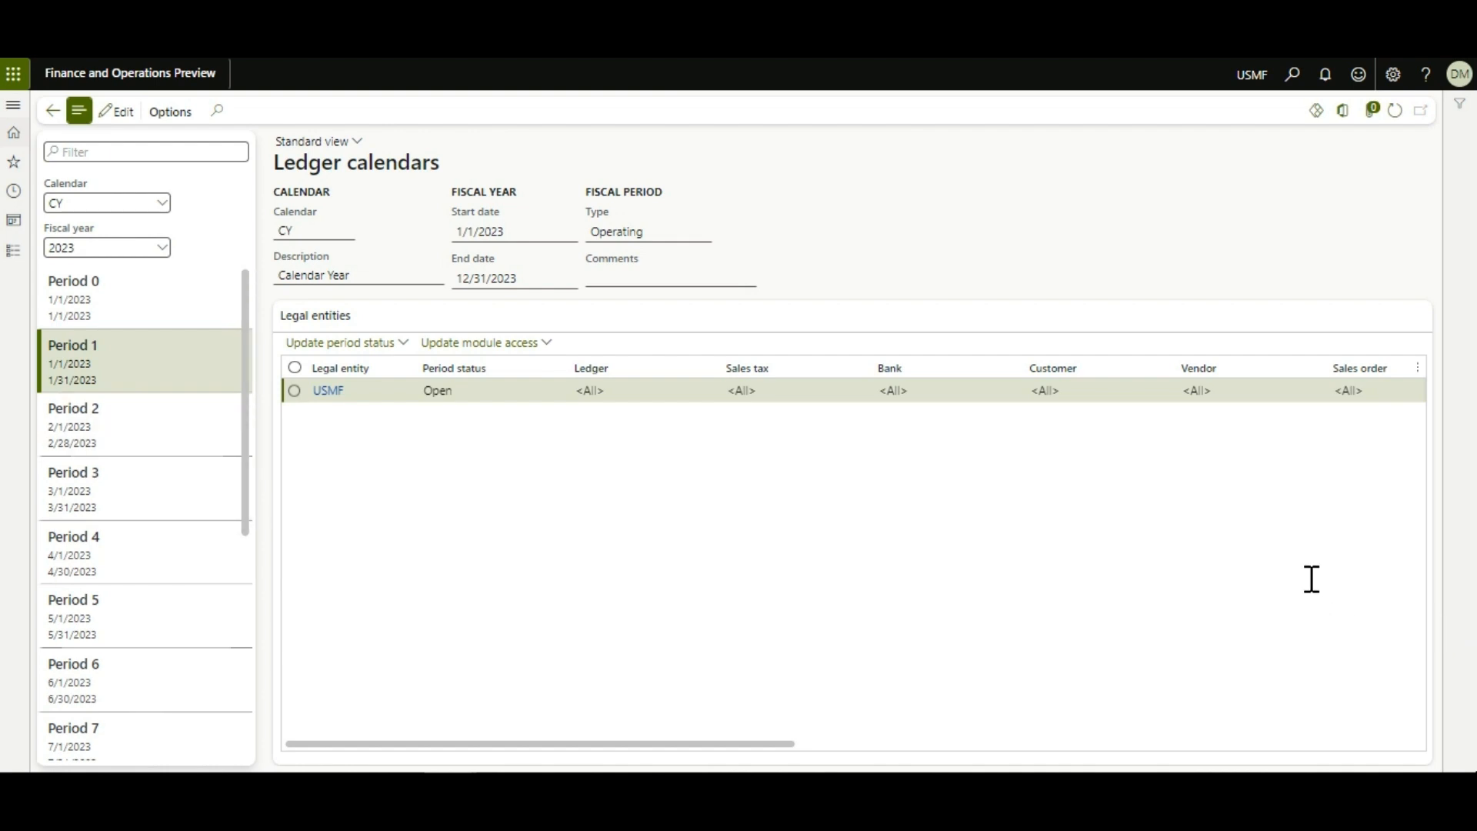
pyautogui.click(589, 390)
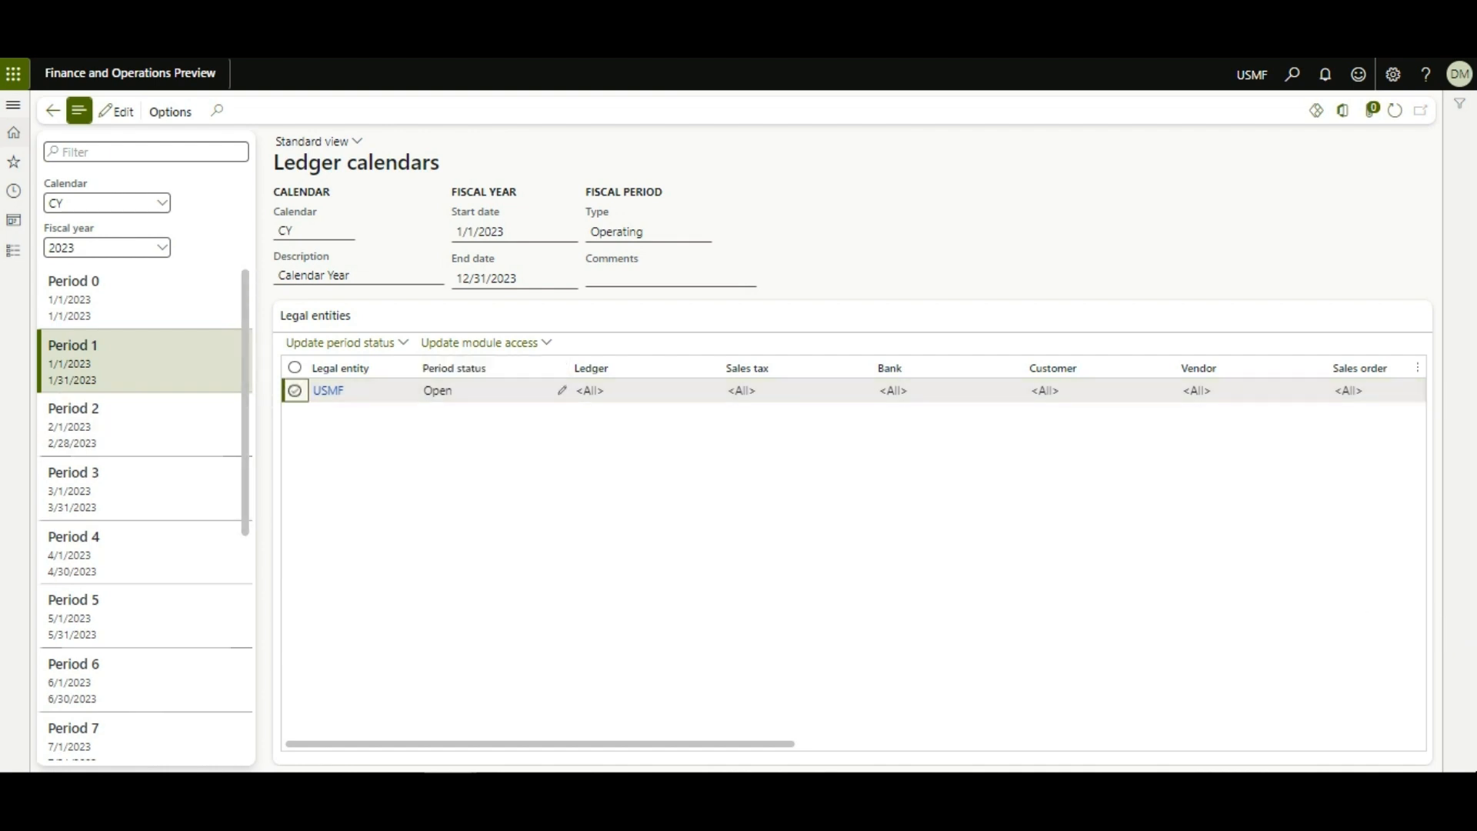
# Step: Set USMF's Period 1 status to On hold
pyautogui.press('F2')
pyautogui.click(477, 386)
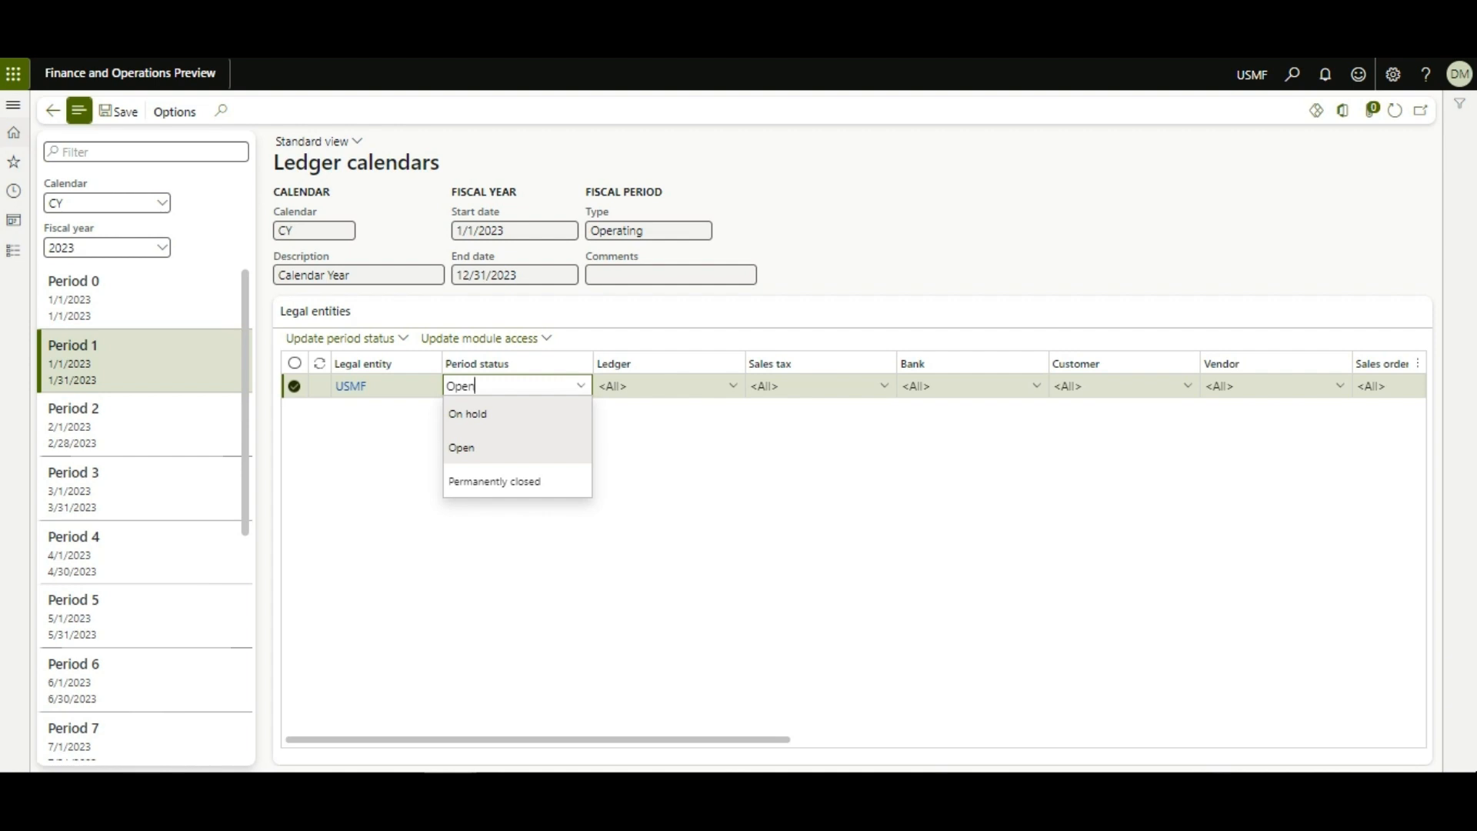
pyautogui.click(468, 414)
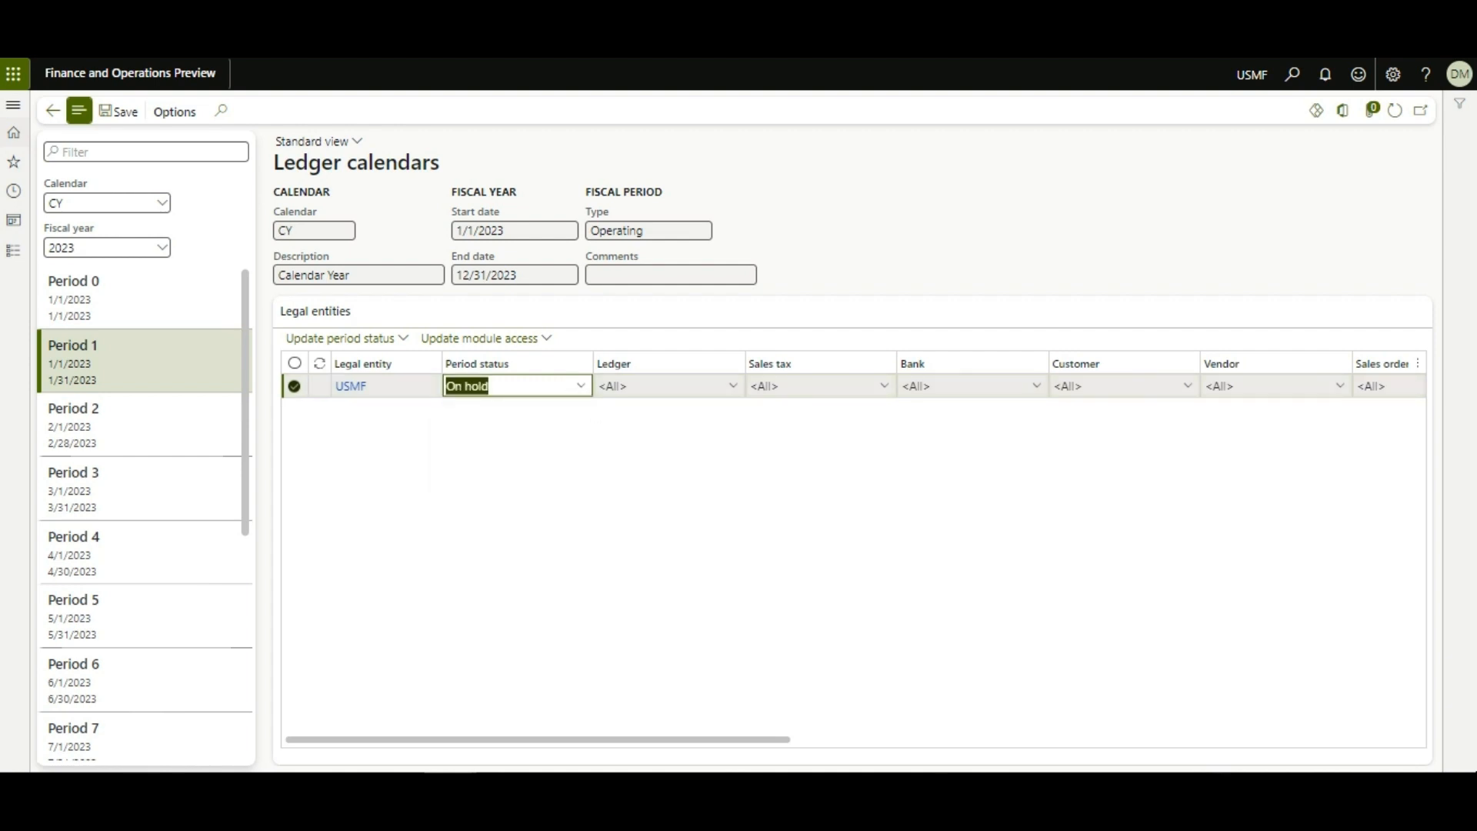
# Step: Restrict Period 1's ledger access to TestGroup1 and choose Permanently closed status
pyautogui.click(626, 385)
pyautogui.hotkey('alt', 'Down')
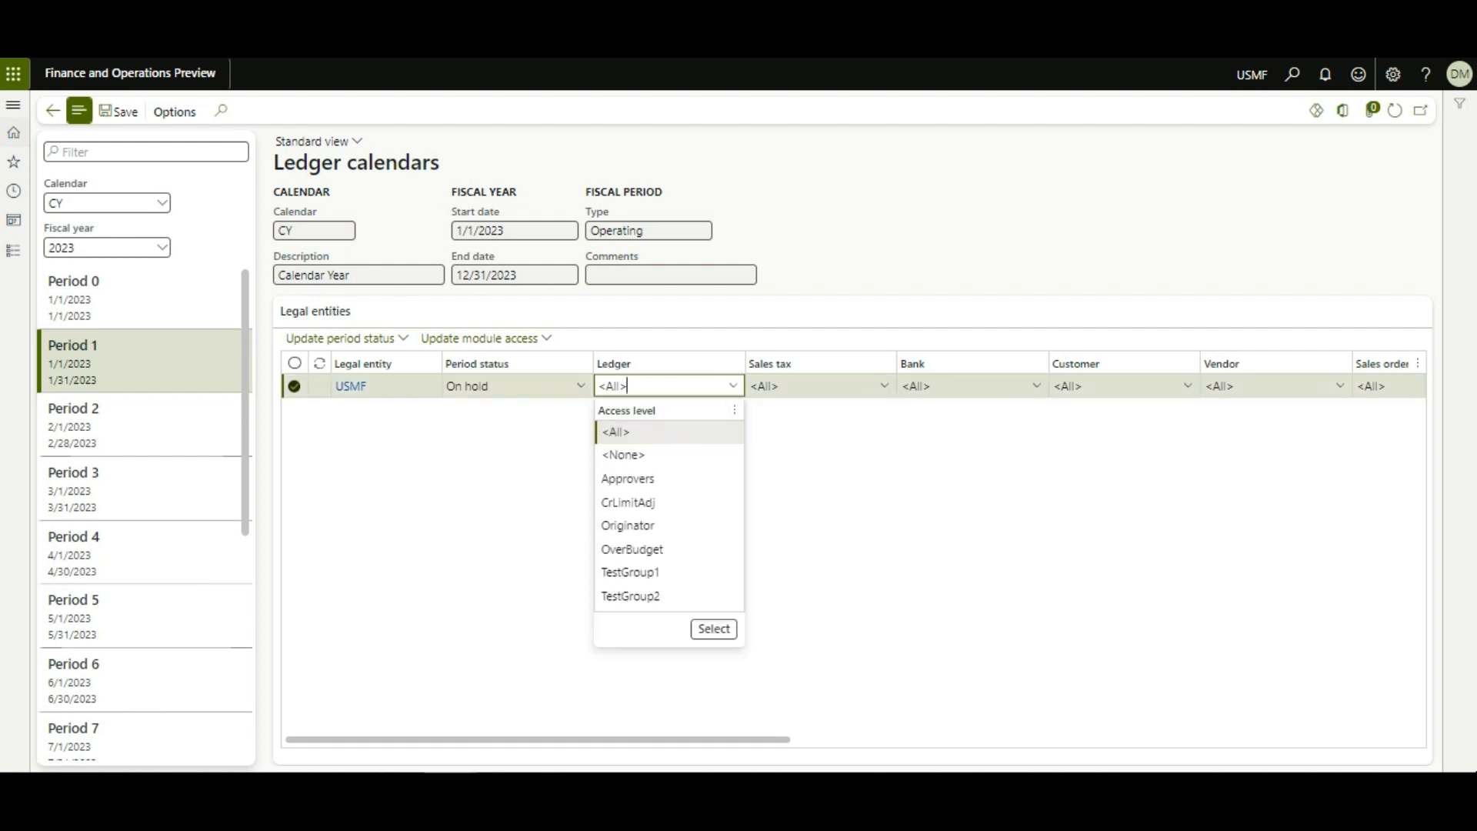
pyautogui.click(631, 573)
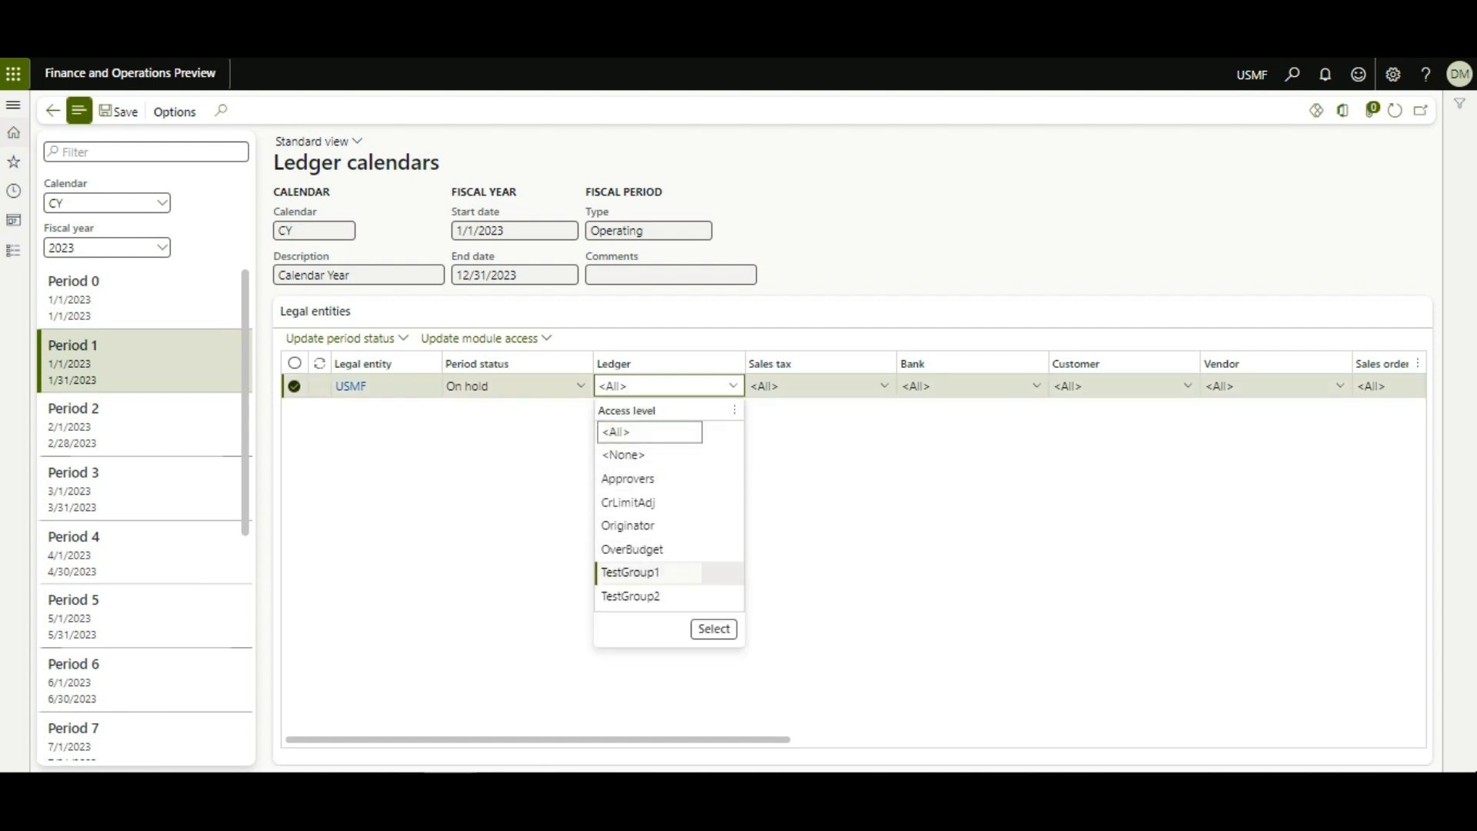
pyautogui.click(713, 628)
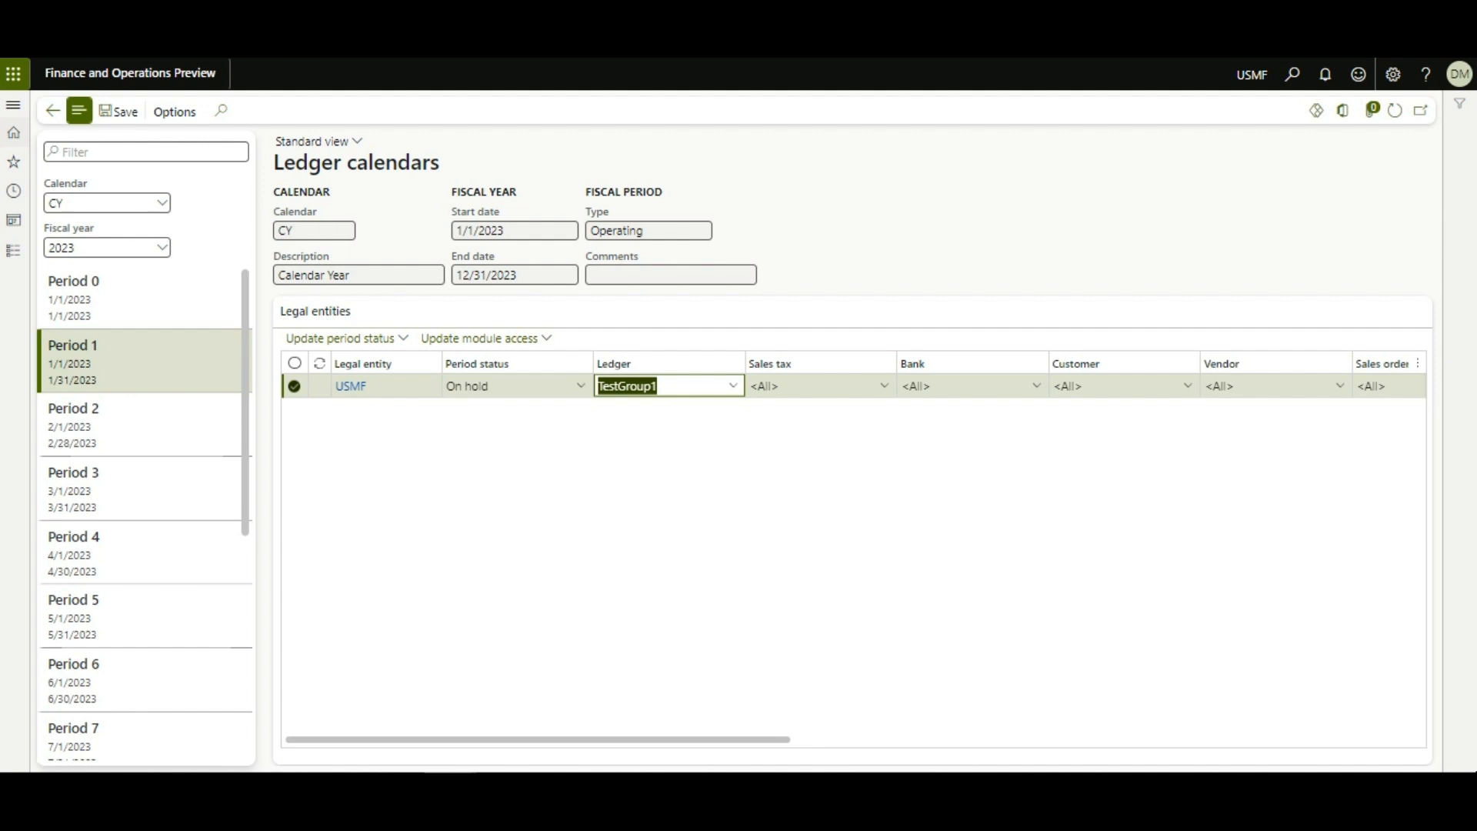
pyautogui.click(580, 385)
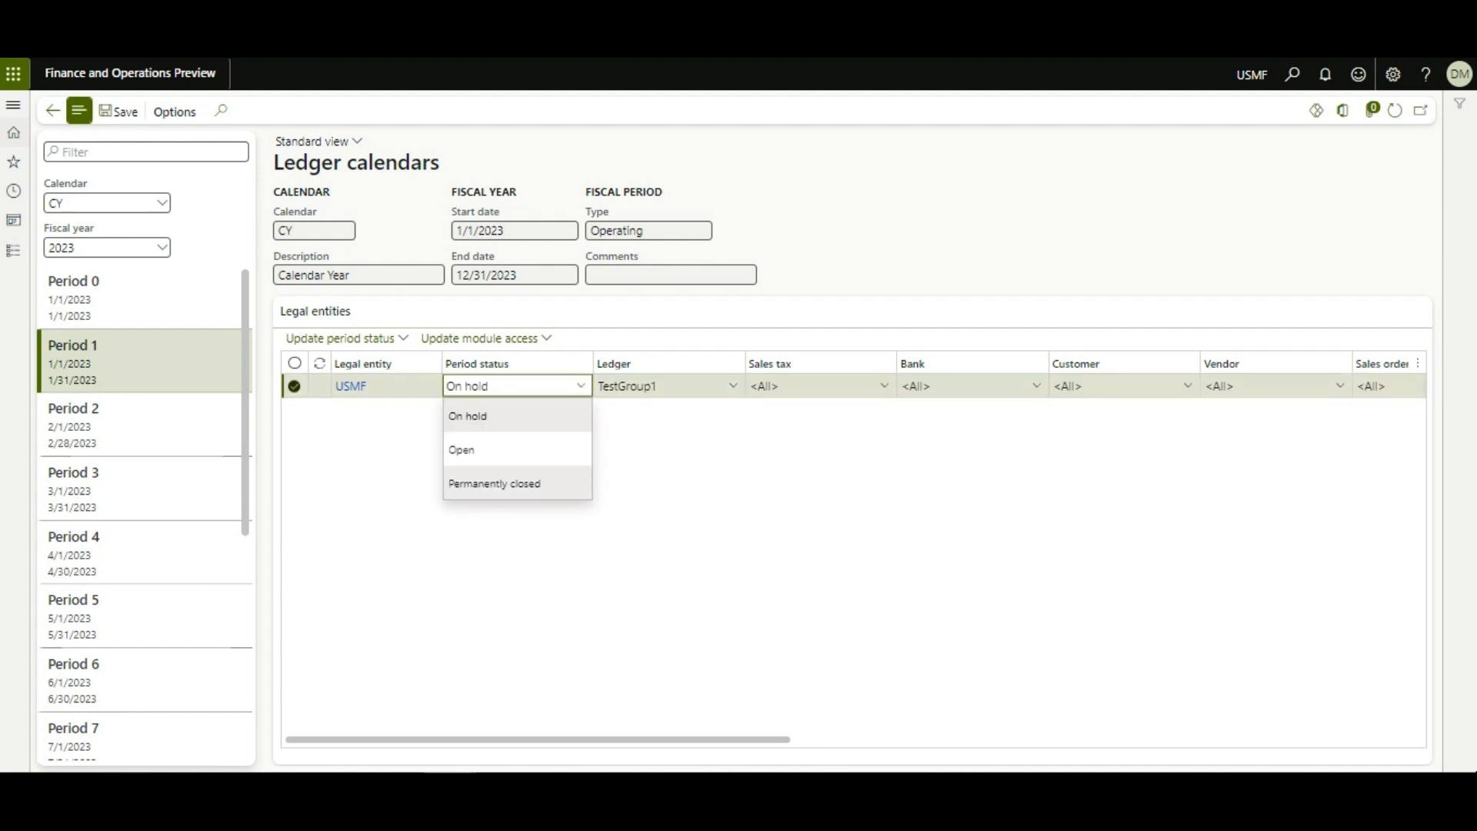
pyautogui.click(495, 483)
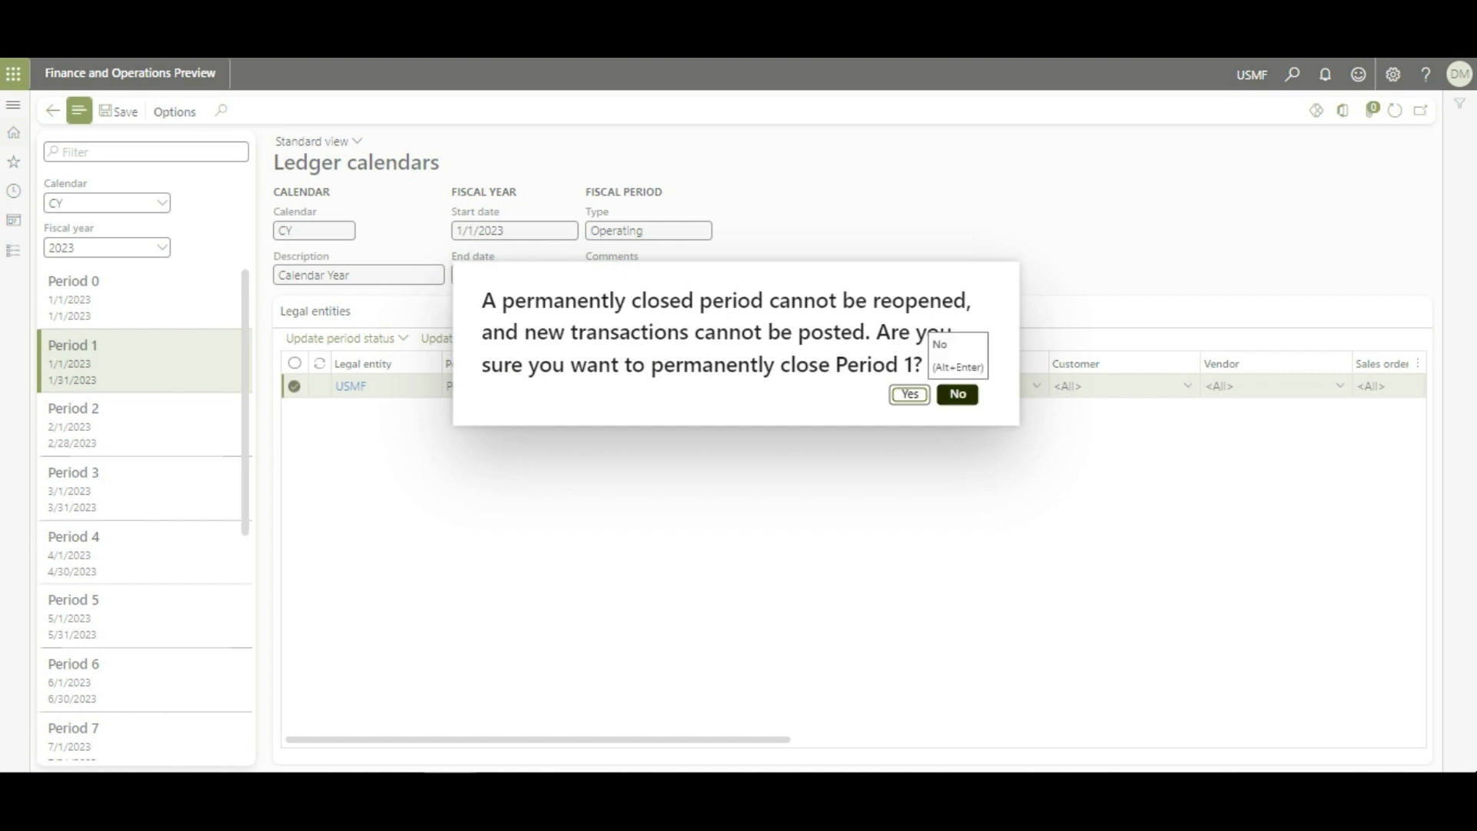
# Step: Dismiss the permanent-closure warning and return USMF's CY 2023 Period 1 status to Open
pyautogui.click(909, 394)
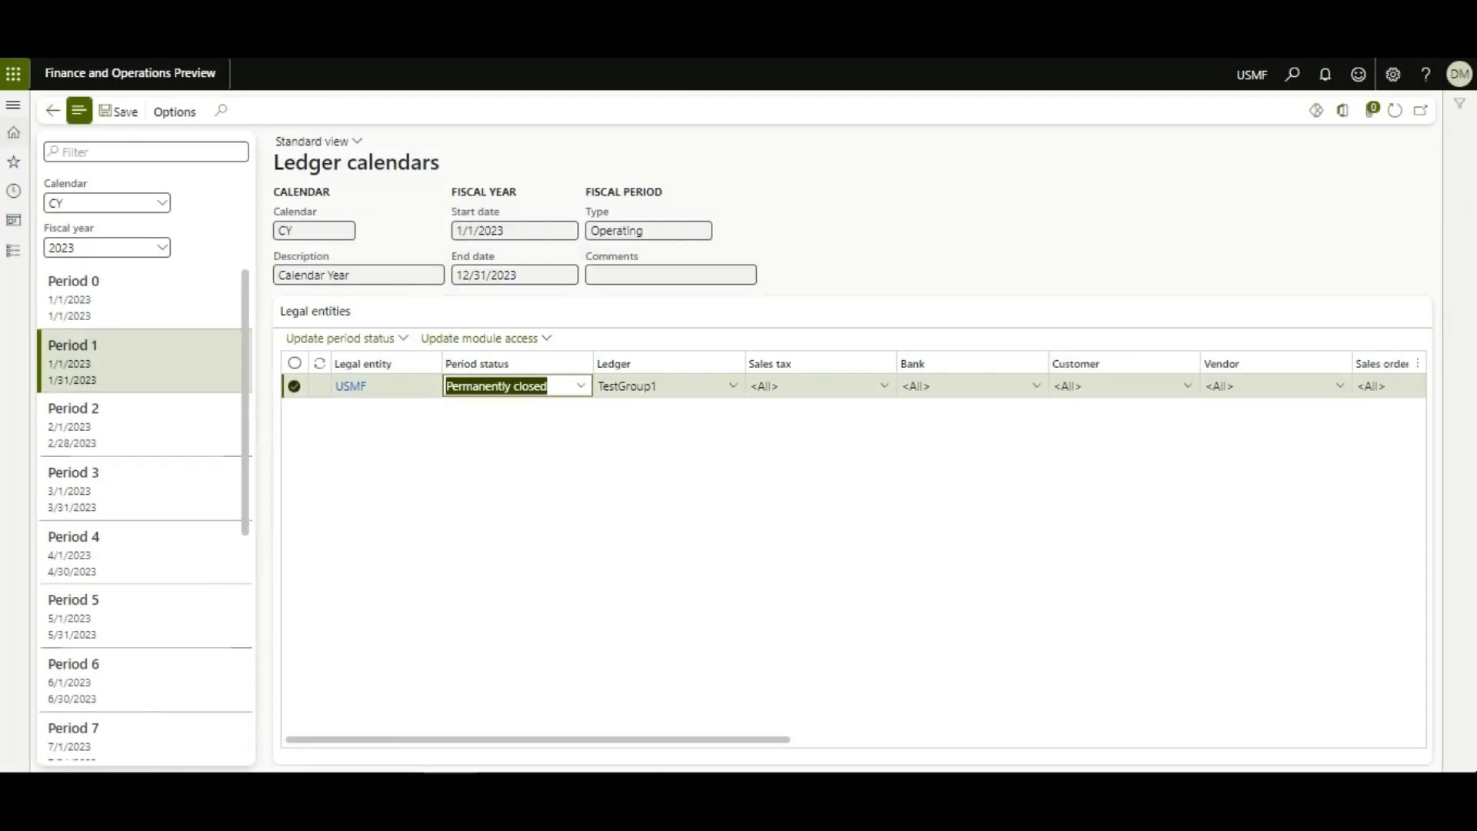
pyautogui.hotkey('alt', 'Down')
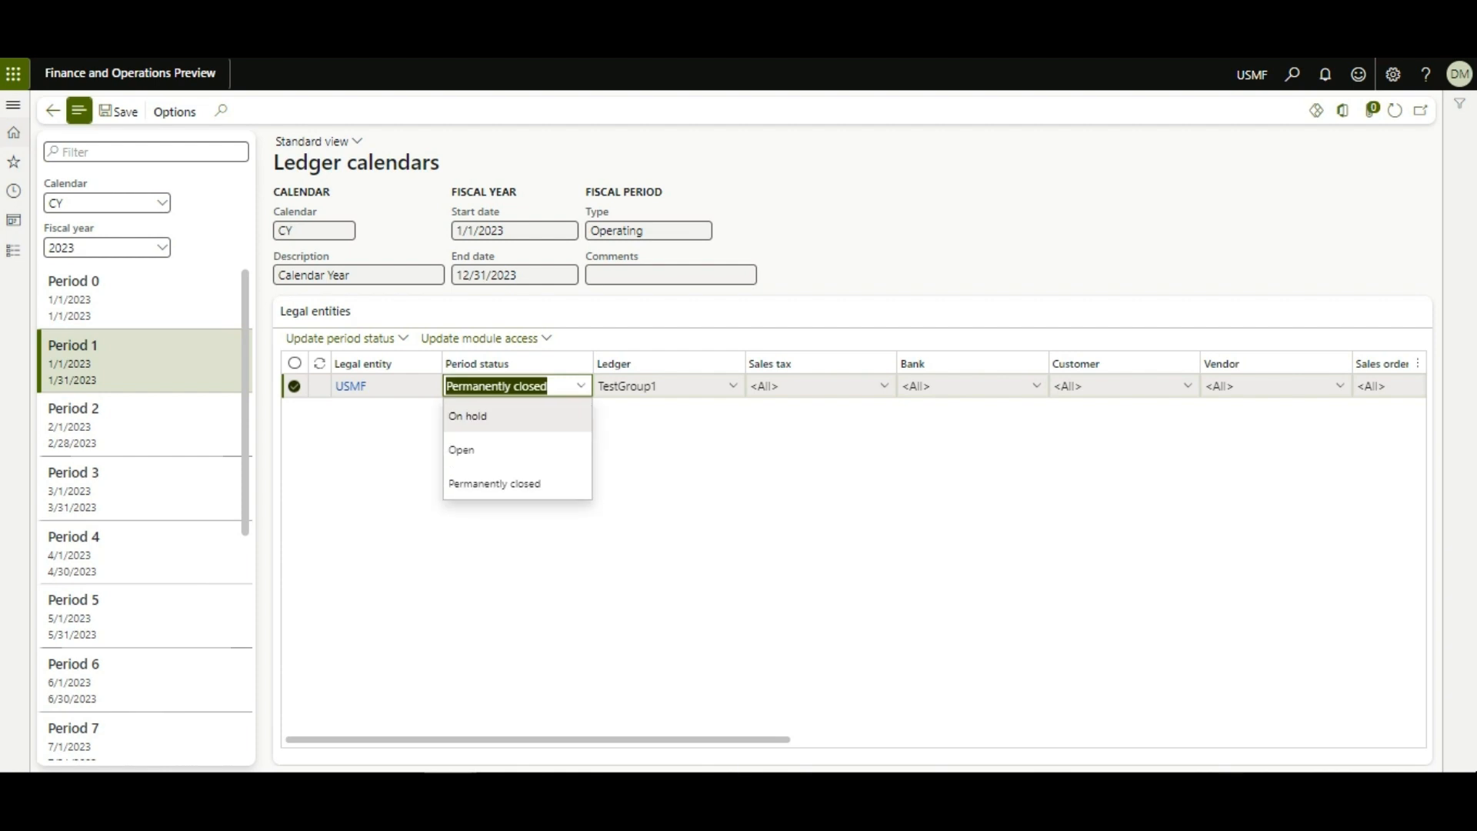
pyautogui.press('Down')
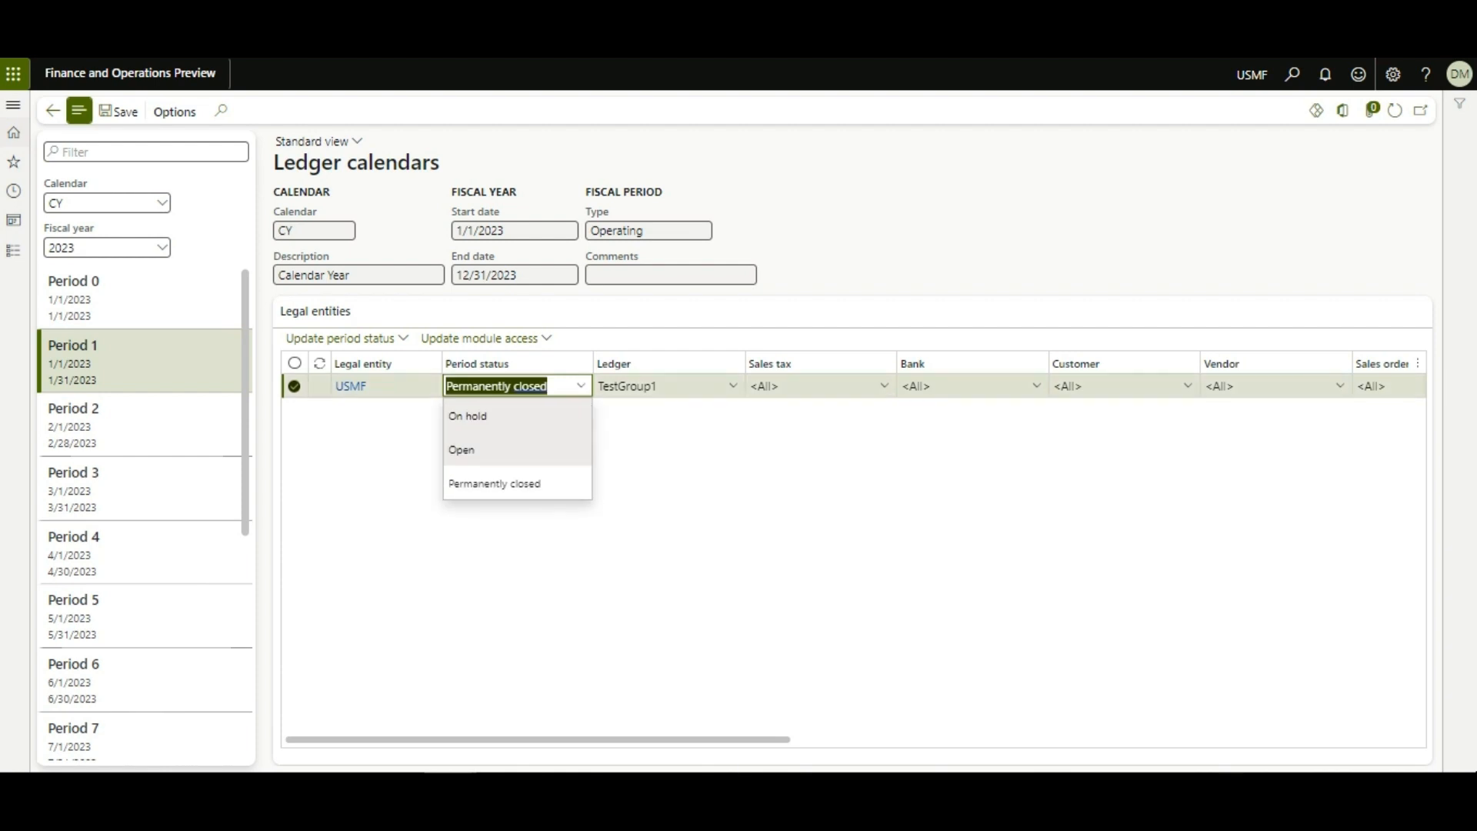
pyautogui.press('Return')
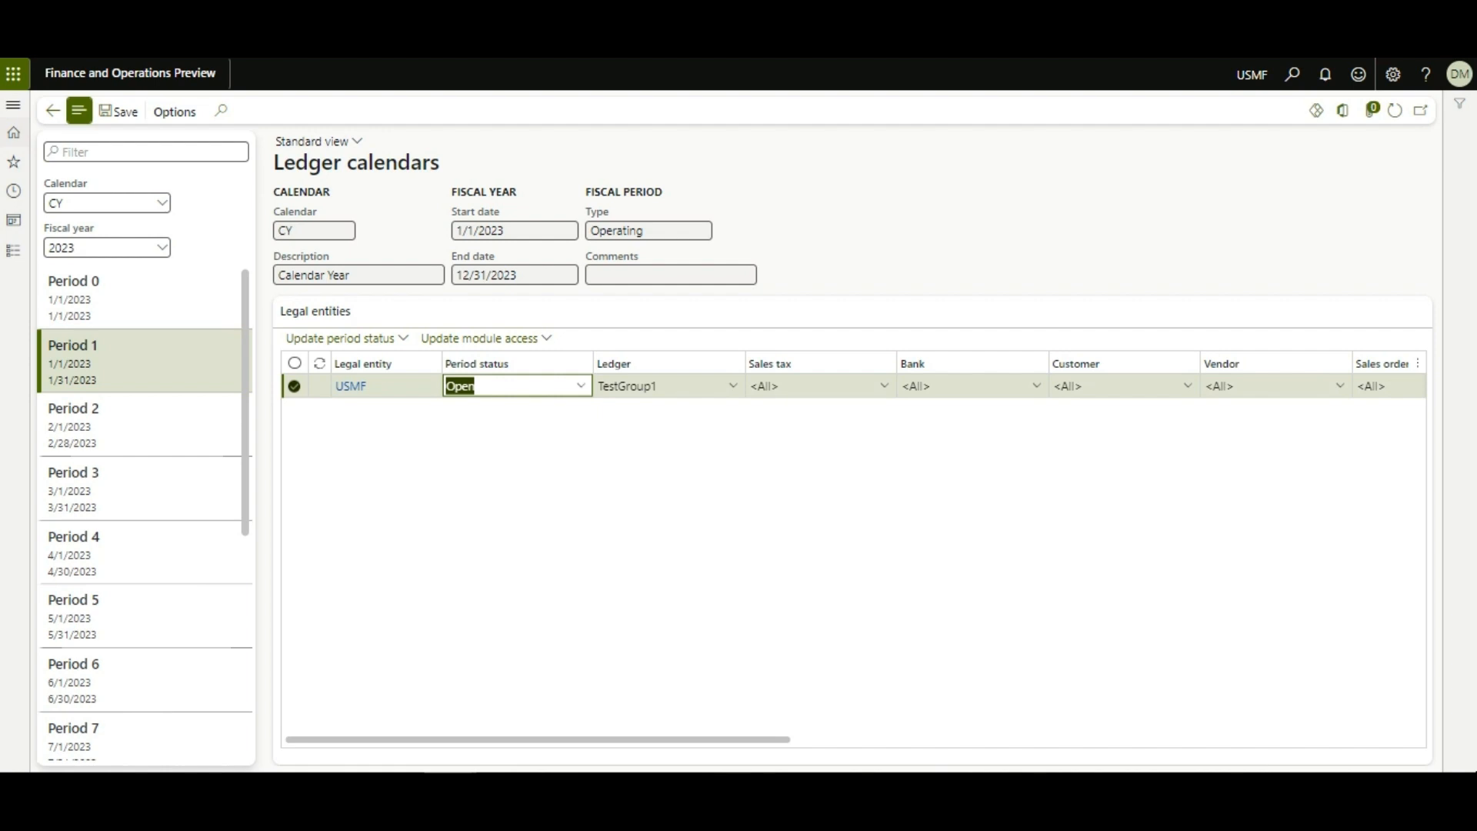
# Step: Change Period 1's ledger access from TestGroup1 back to <All> and commit the change
pyautogui.click(732, 386)
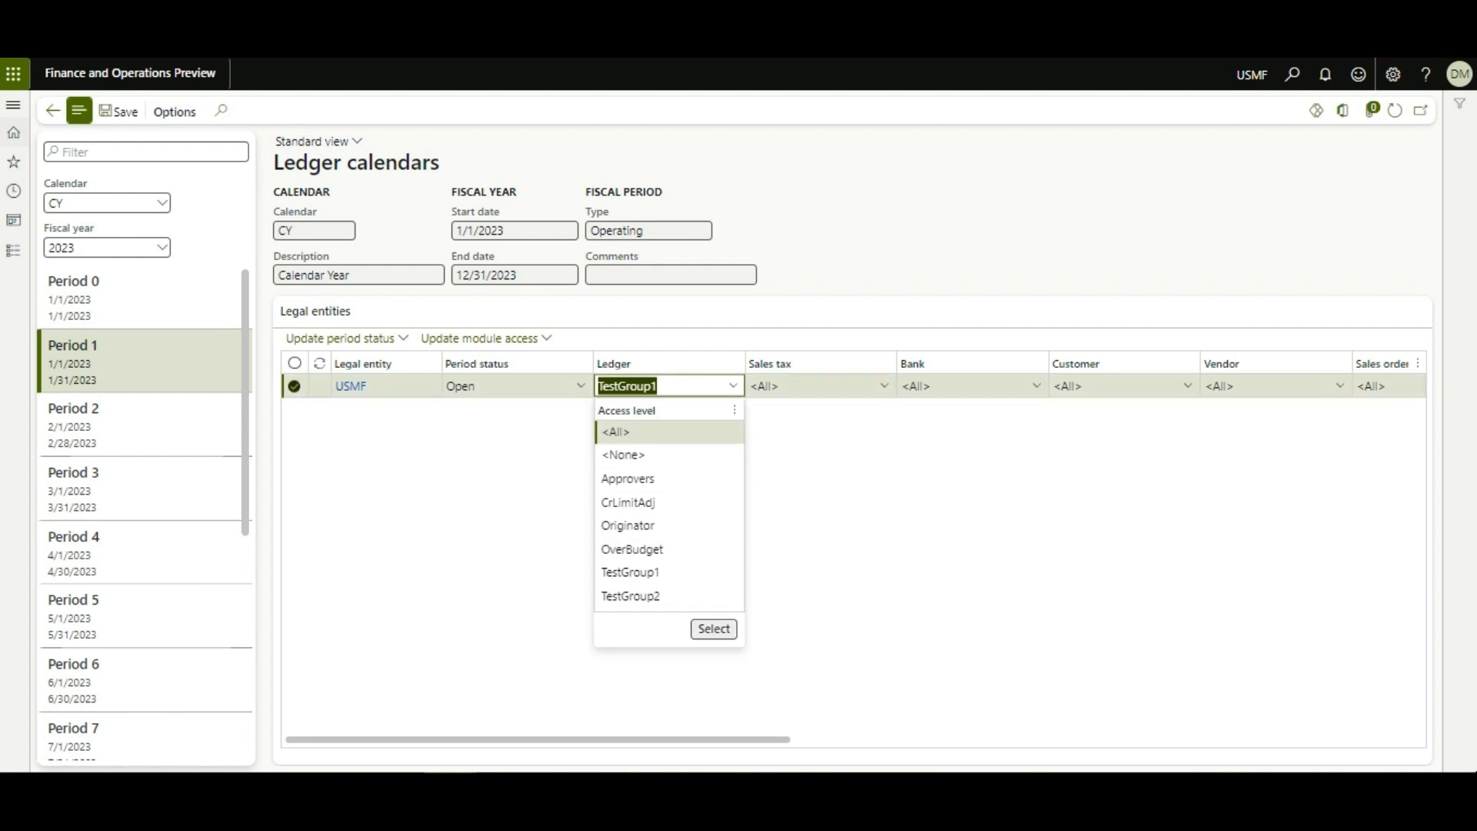
pyautogui.press('Escape')
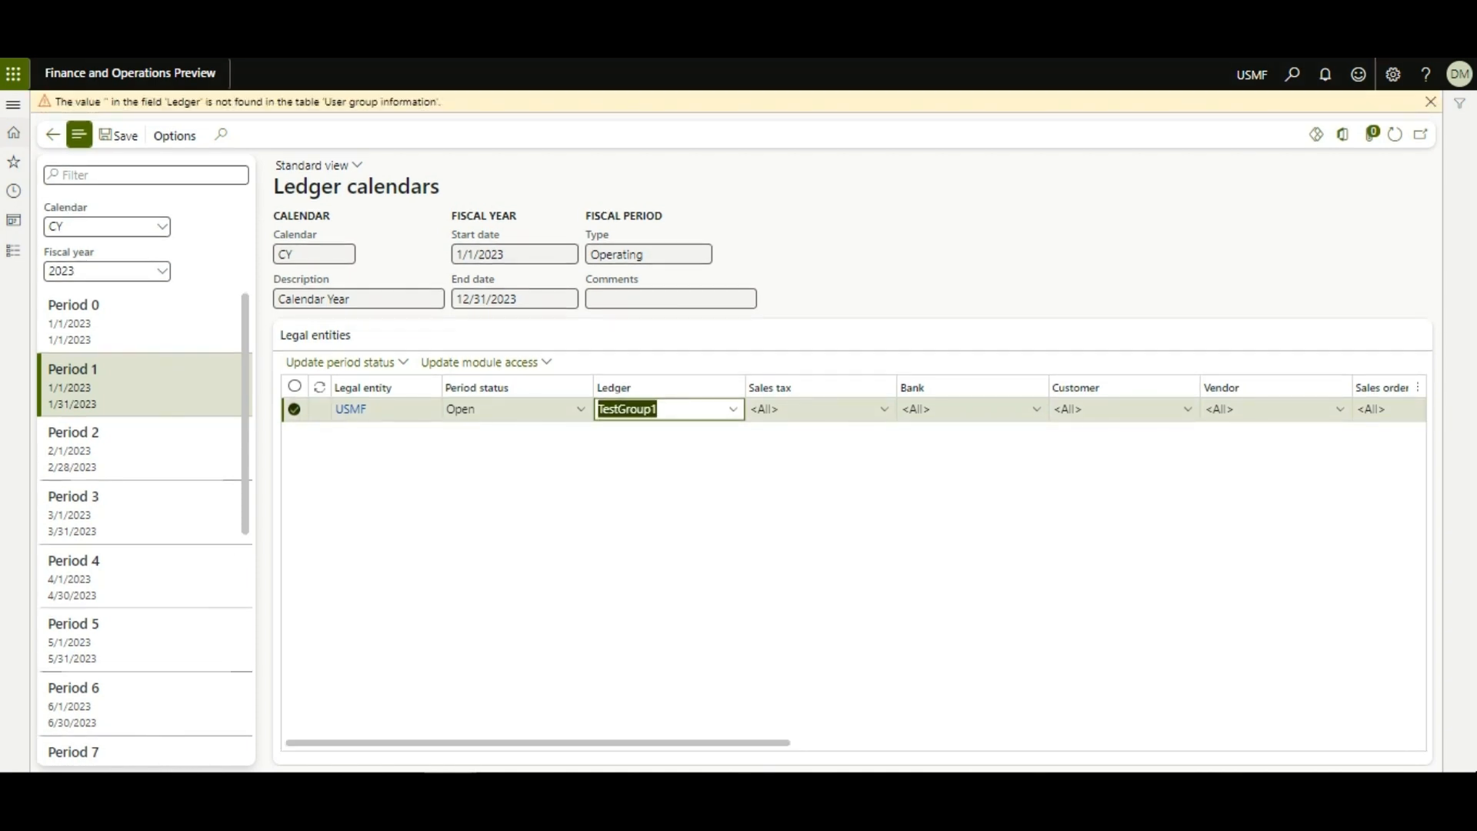
pyautogui.hotkey('alt', 'Down')
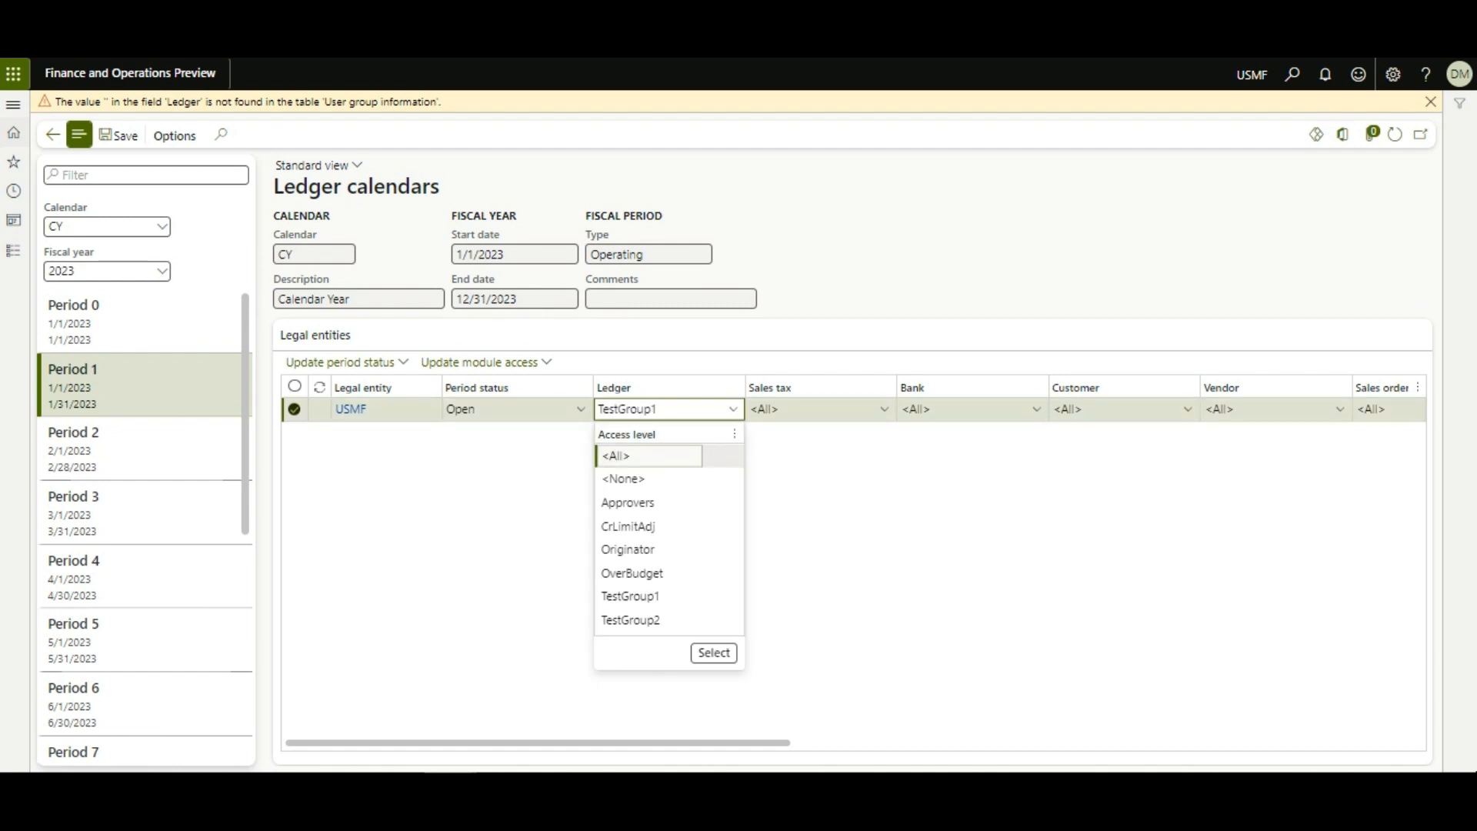
pyautogui.press('Return')
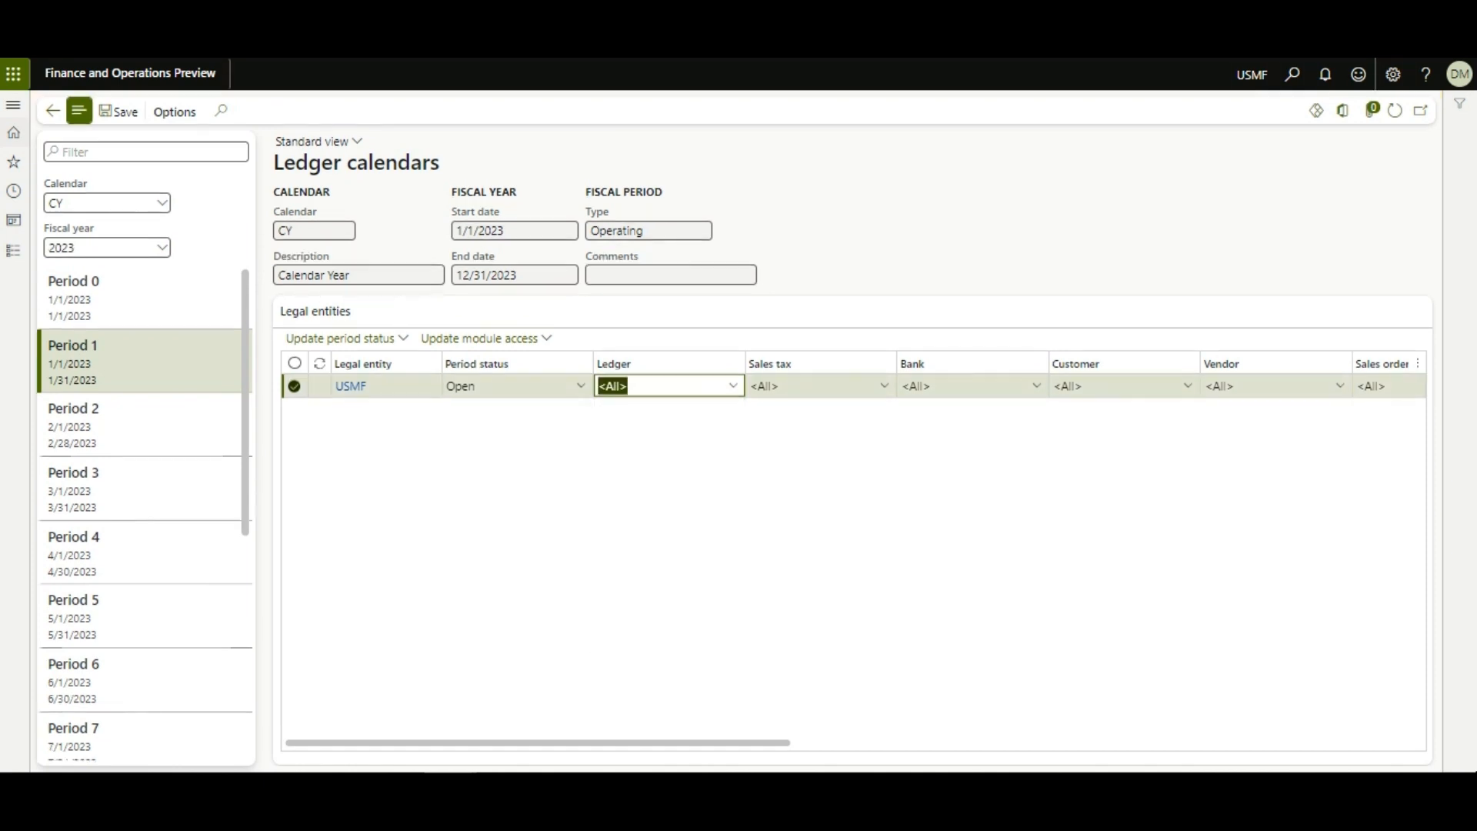
pyautogui.click(1213, 192)
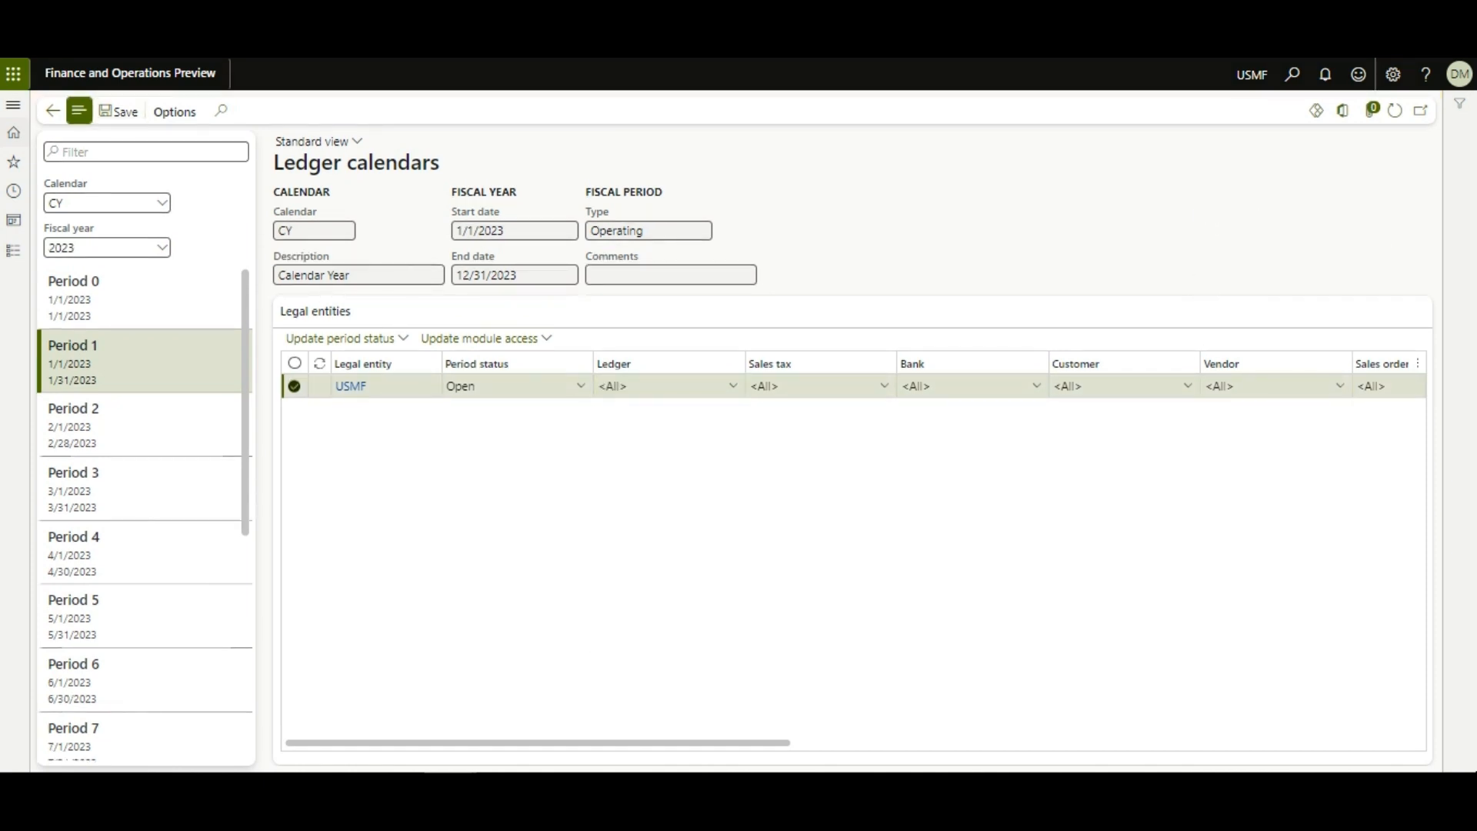
pyautogui.click(662, 385)
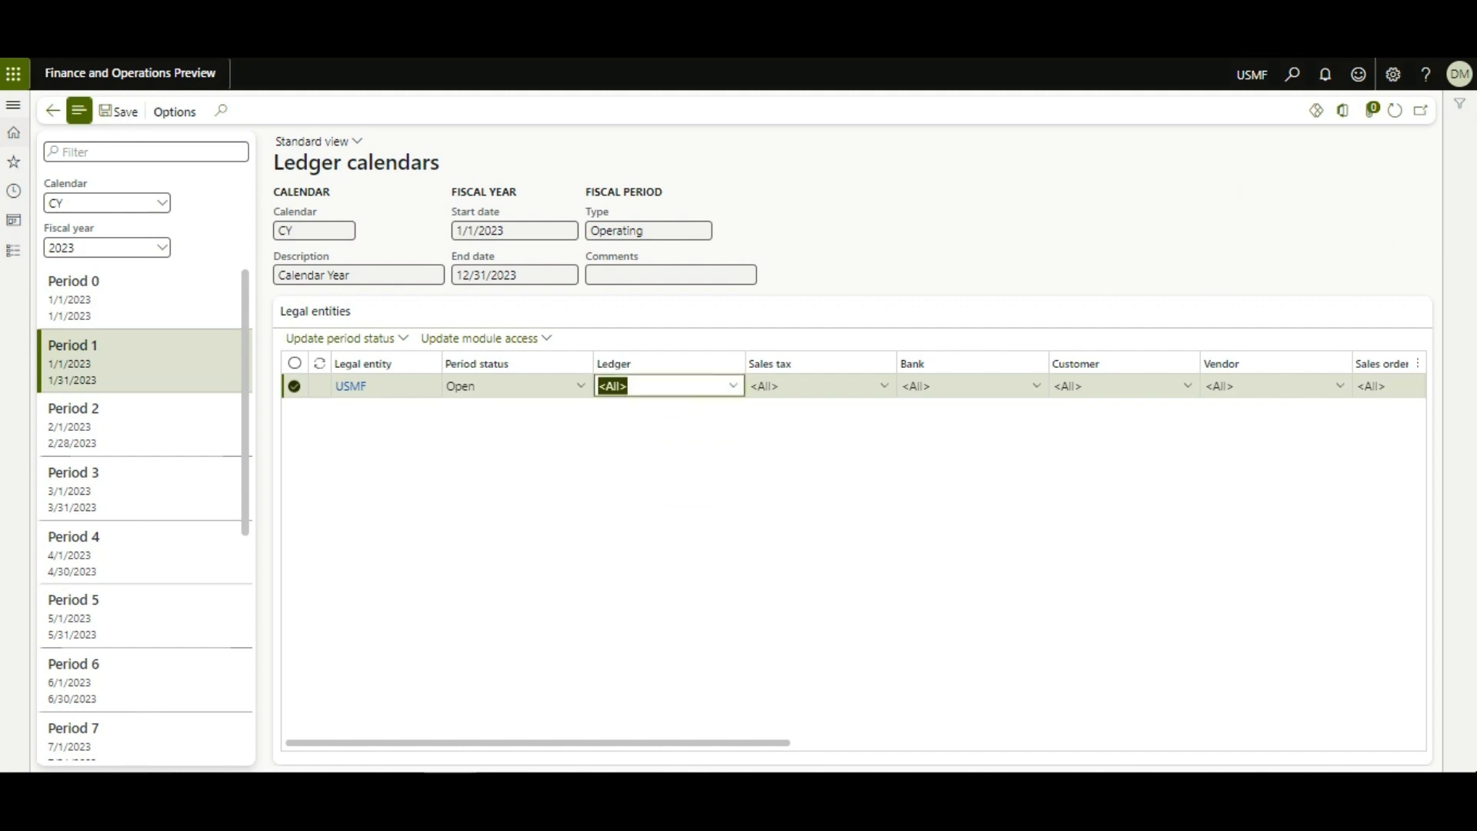